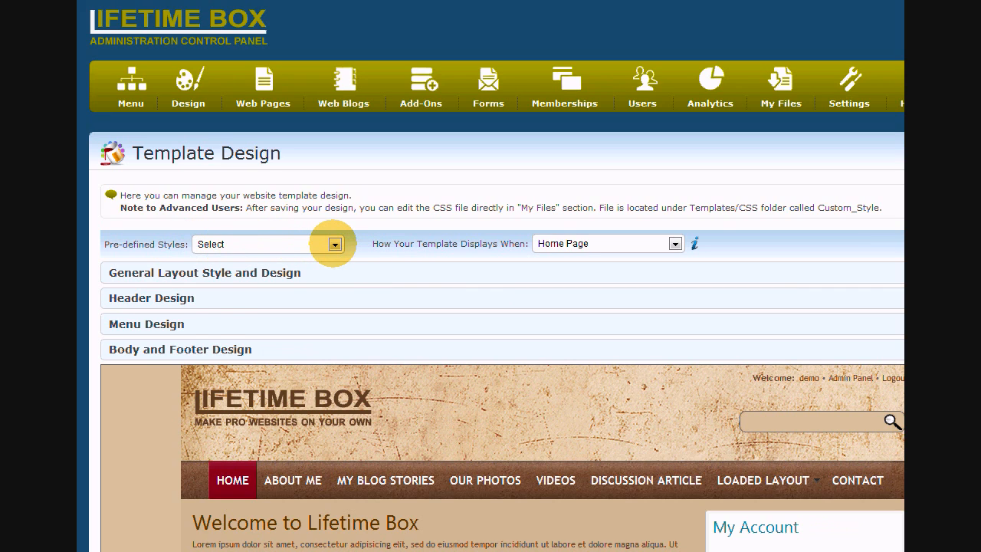
- Review the pre-defined styles, and preview the template in No Columns, 2 Columns - Left and 3 Columns before returning to Home Page
left_click(334, 244)
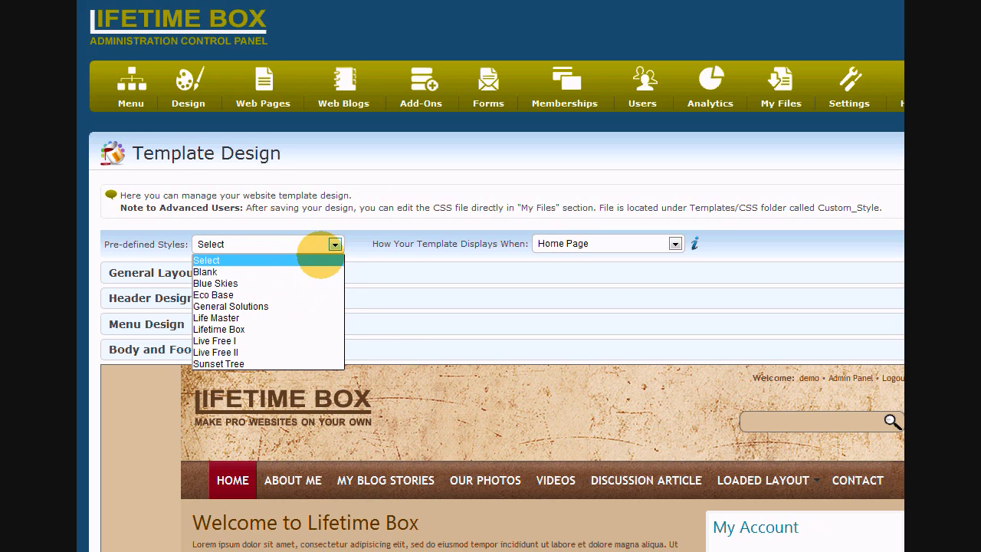
left_click(334, 245)
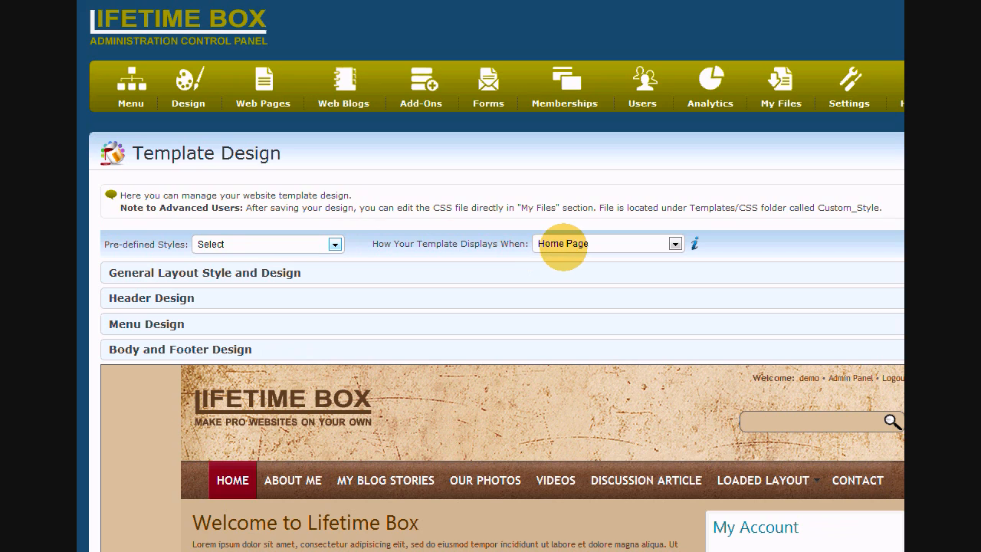
left_click(675, 244)
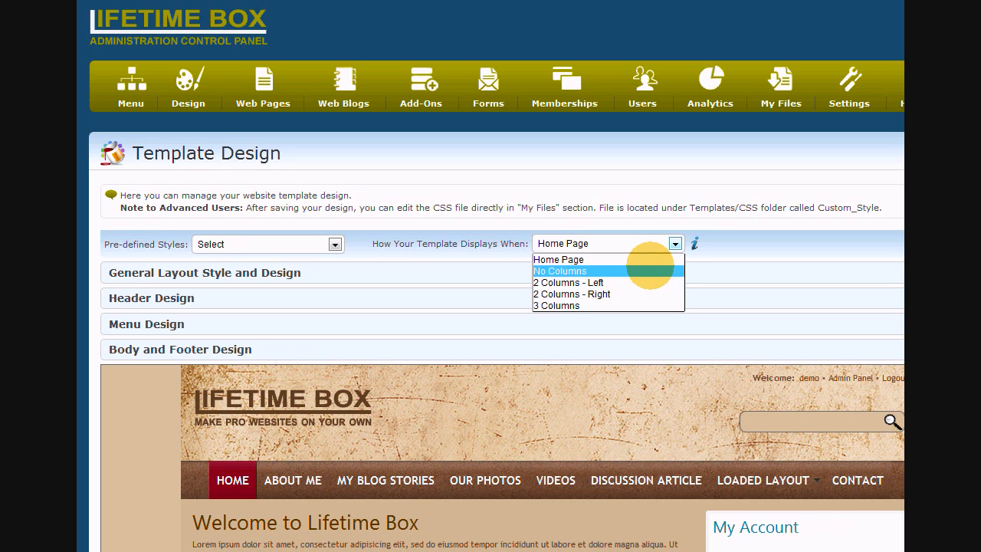
left_click(649, 268)
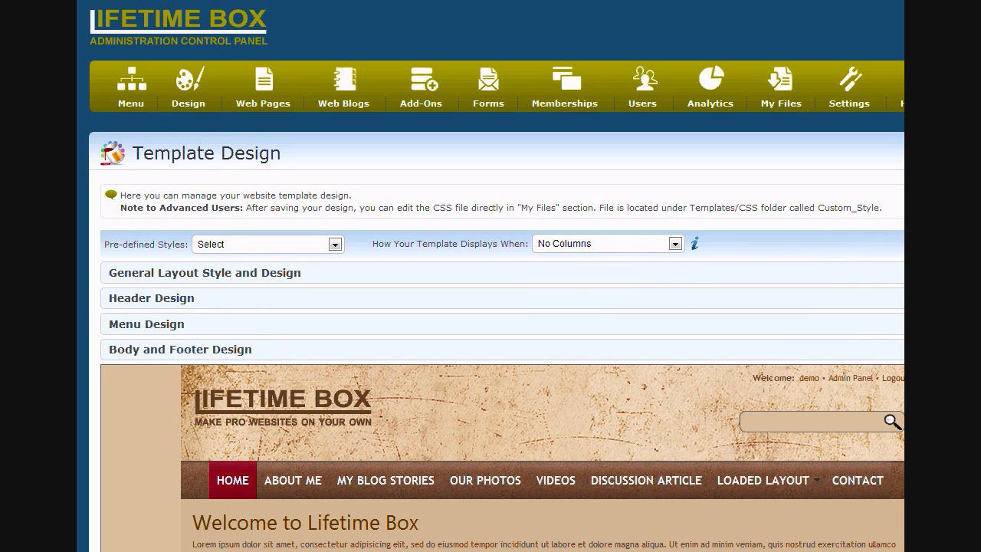
scroll(791, 252, "down", 3)
left_click(674, 98)
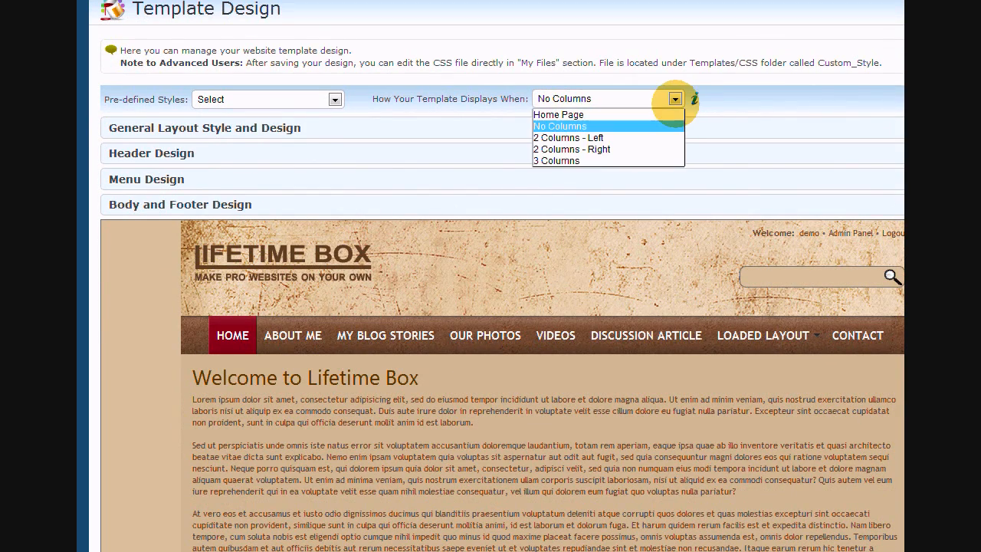
left_click(651, 137)
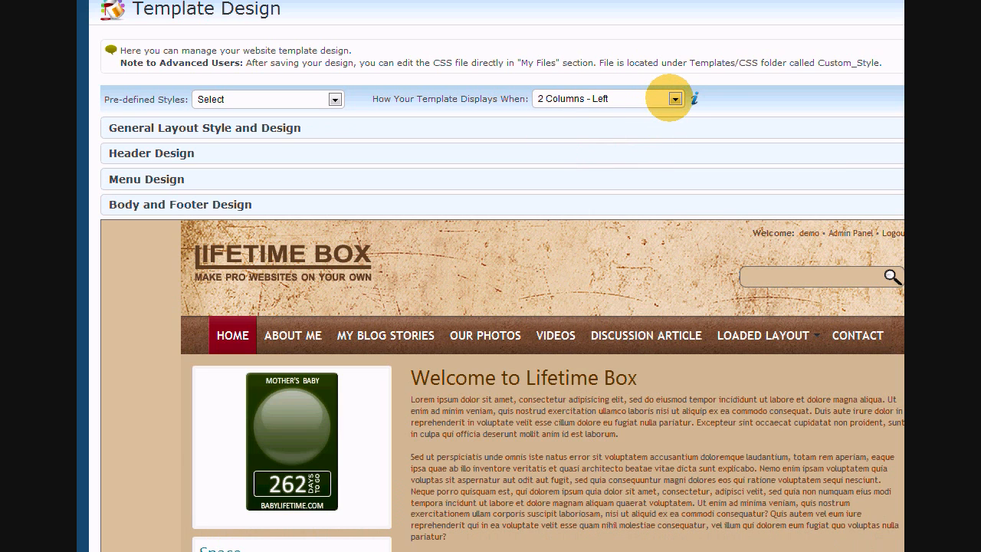
left_click(675, 98)
left_click(633, 159)
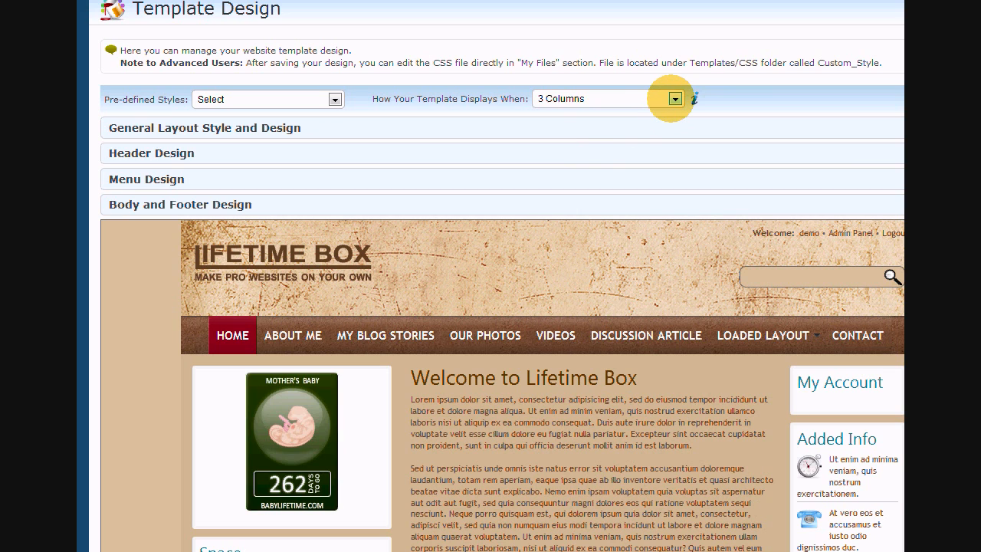
left_click(674, 98)
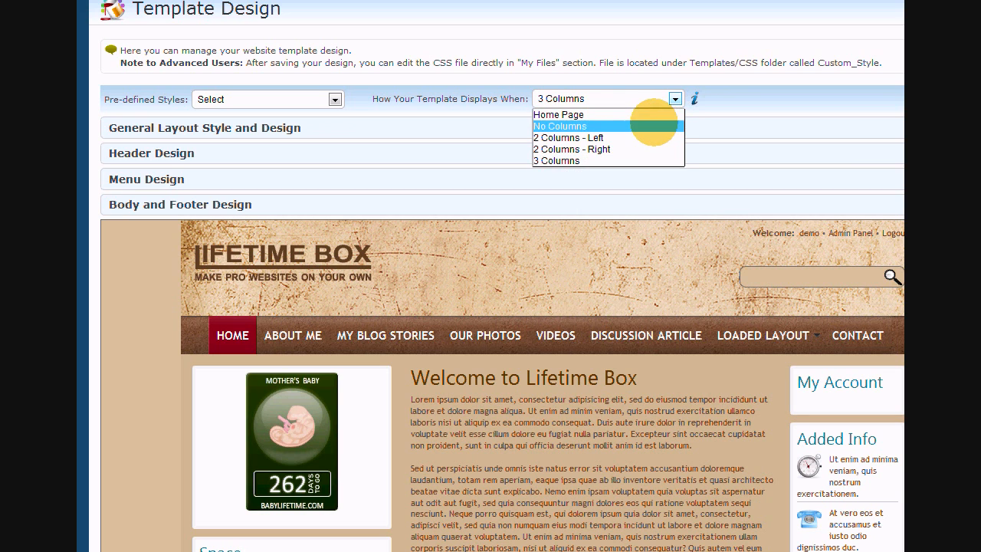
left_click(654, 125)
left_click(675, 98)
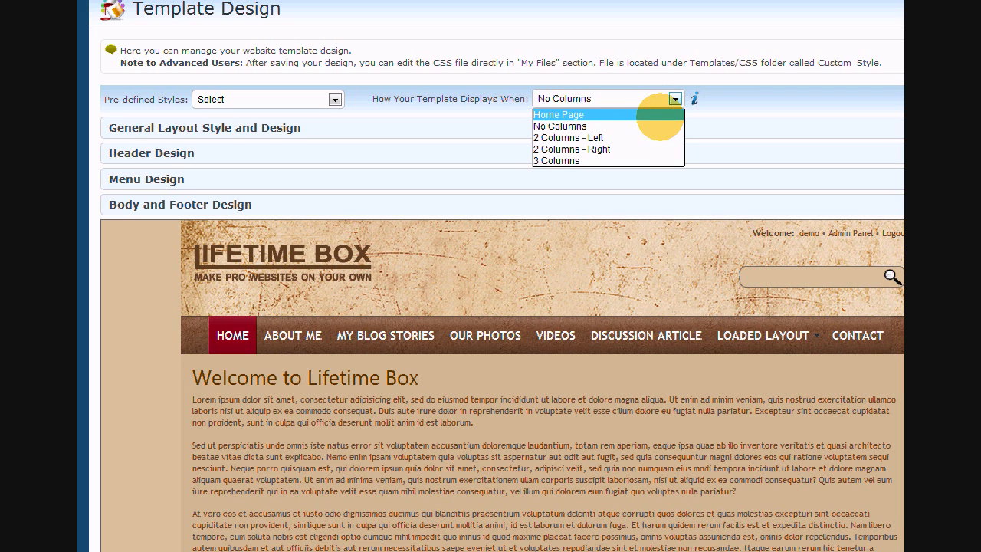
left_click(659, 115)
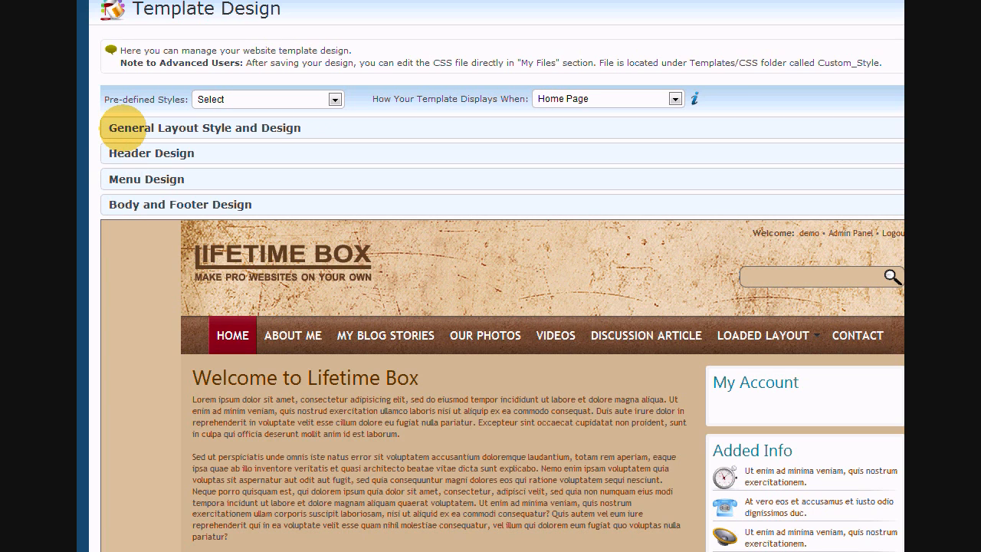
- Examine the settings under General Layout Style and Design, Header Design, Menu Design, and Body and Footer Design
left_click(122, 128)
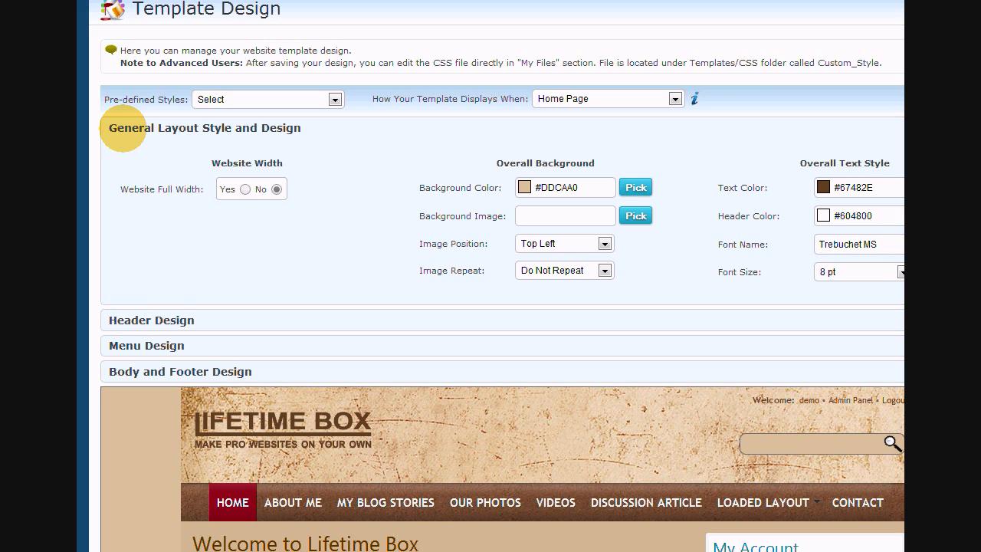
left_click(123, 128)
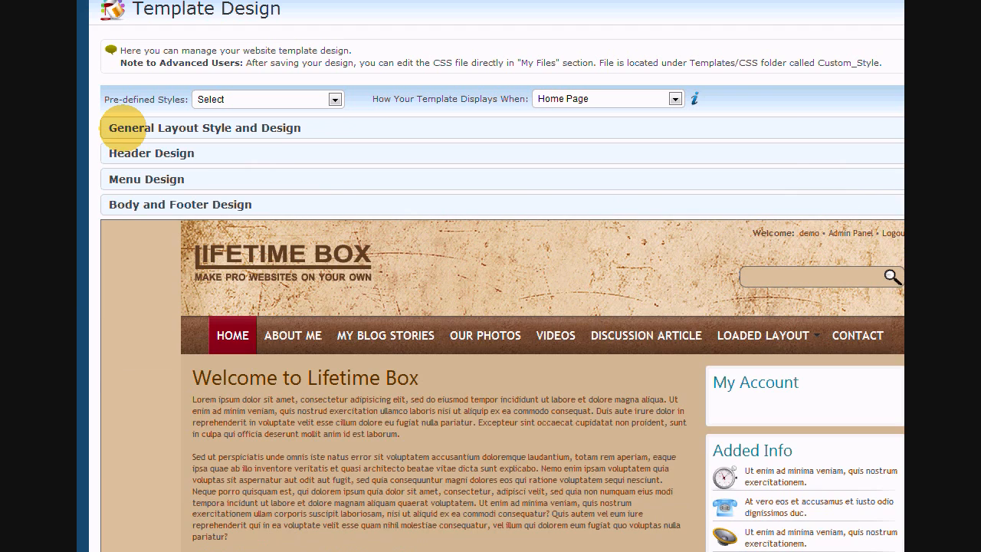
left_click(115, 153)
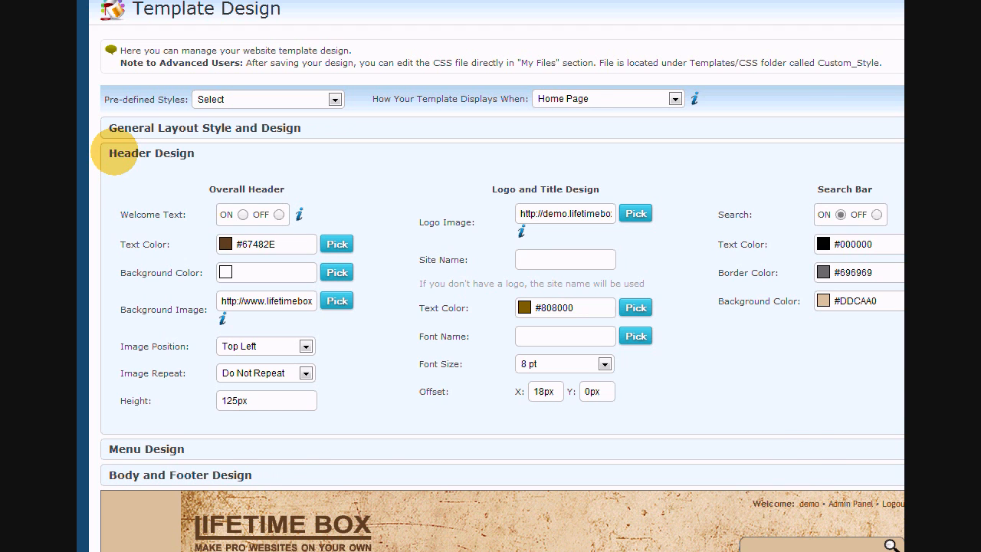
left_click(115, 153)
left_click(115, 177)
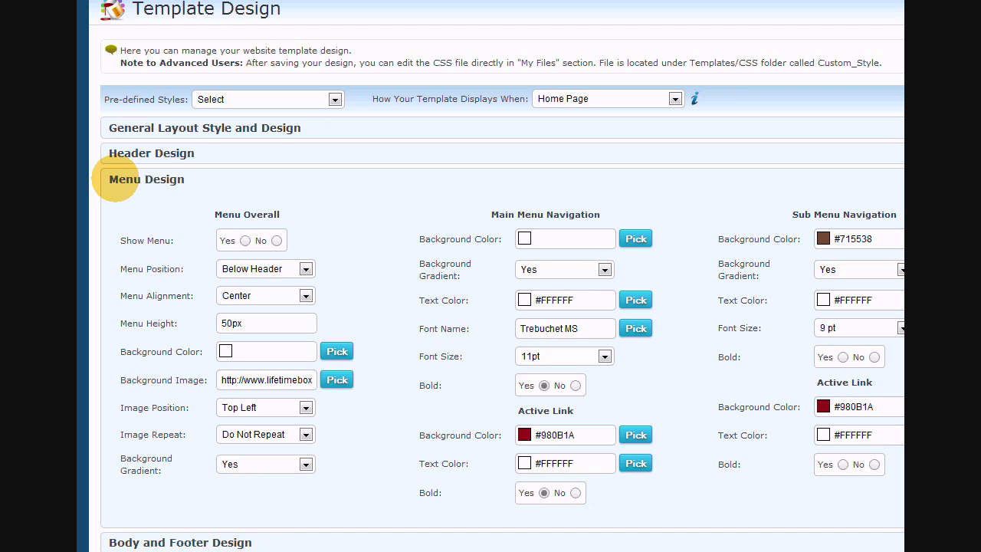
left_click(115, 179)
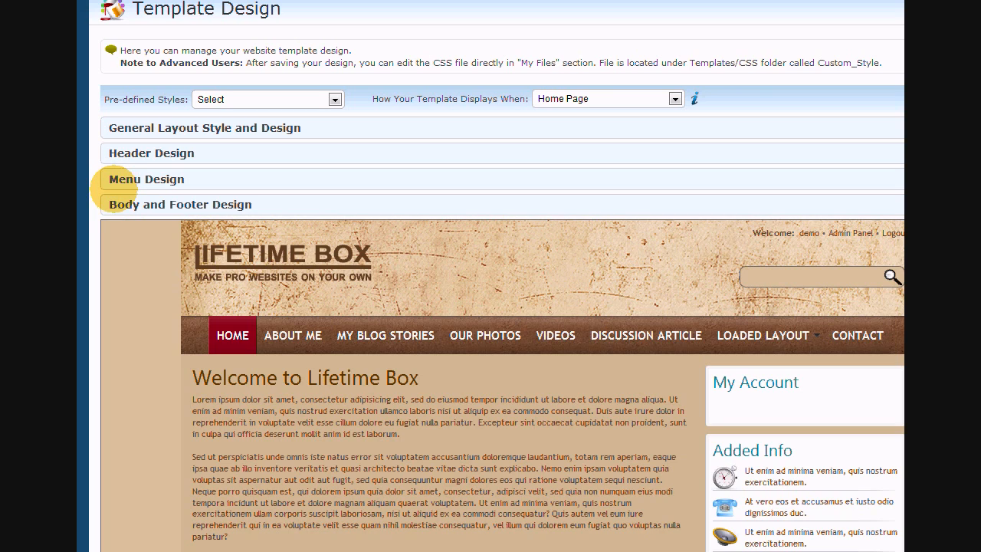
left_click(112, 205)
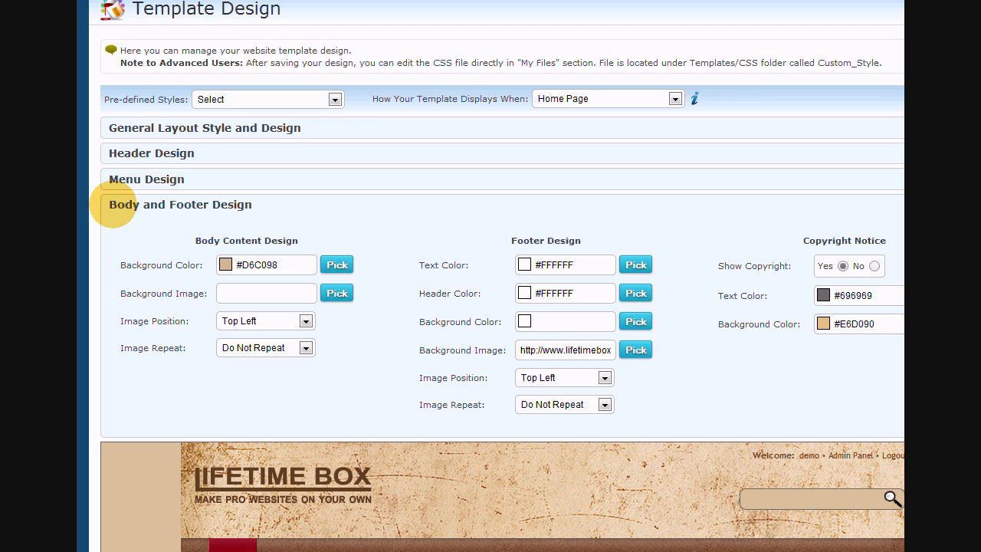
left_click(113, 205)
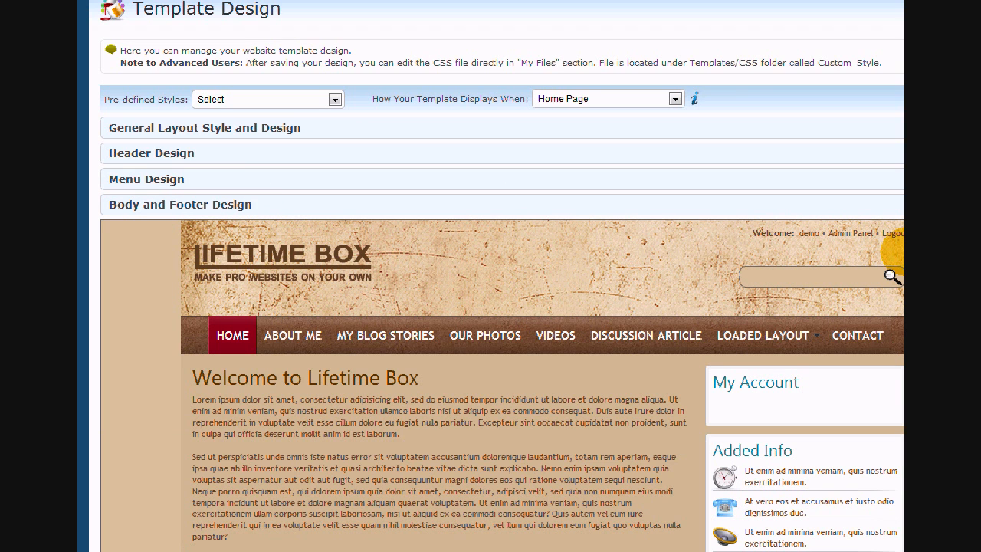
- Apply the Blank pre-defined style to the template and set Website Full Width to No
scroll(598, 224, "down", 3)
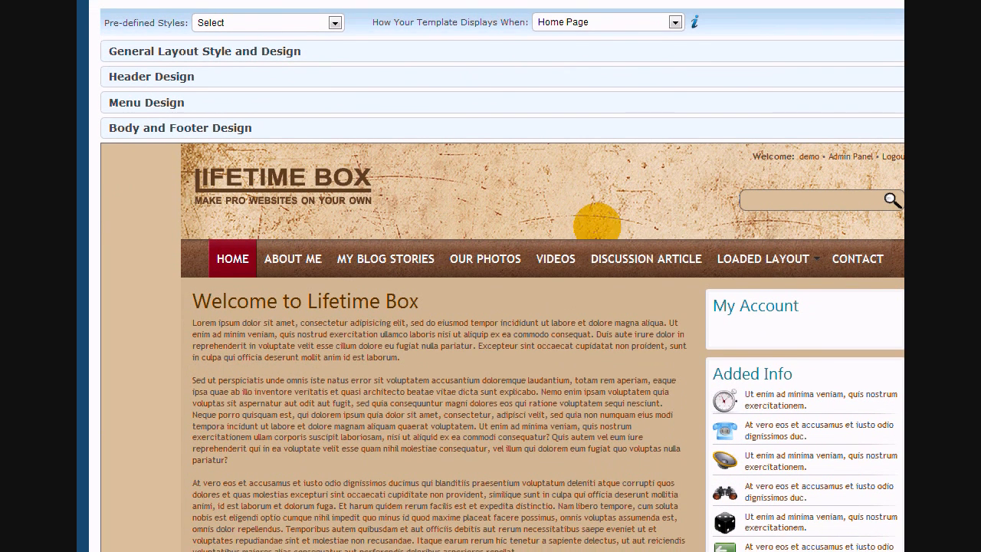
left_click(334, 22)
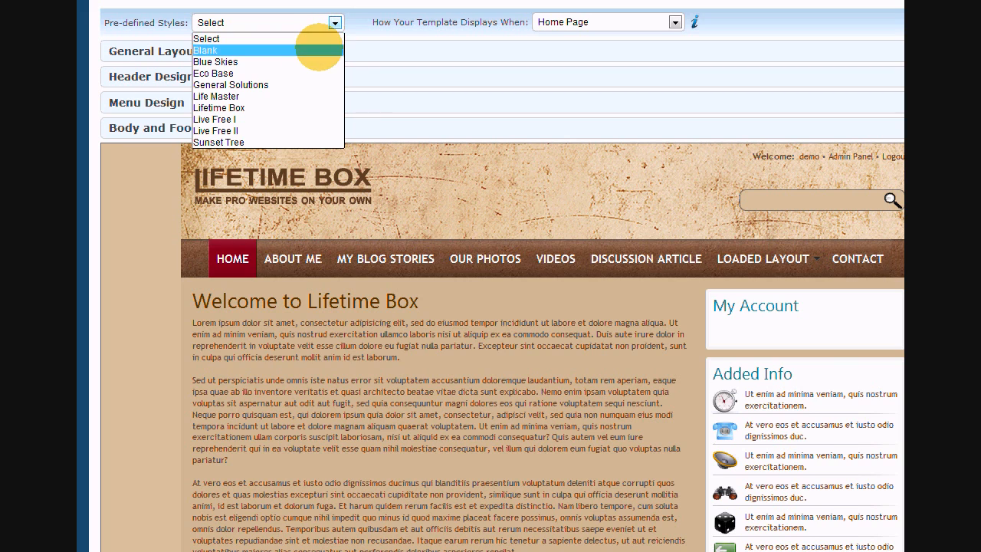
left_click(318, 49)
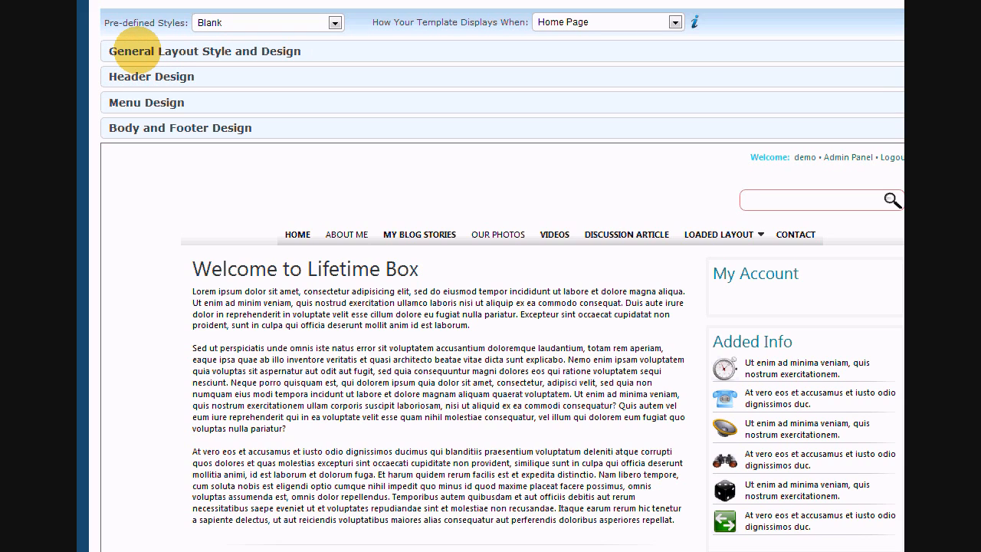
left_click(136, 50)
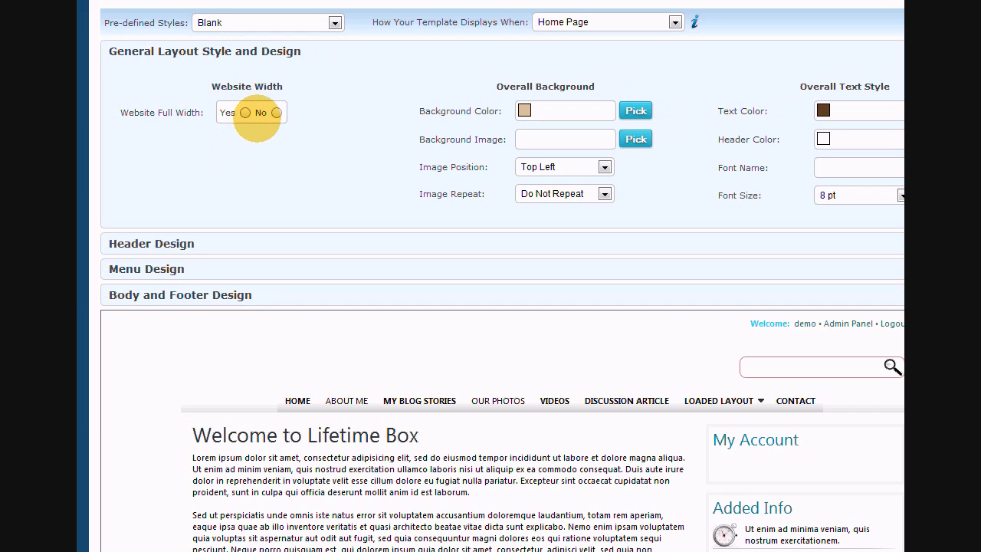
left_click(277, 112)
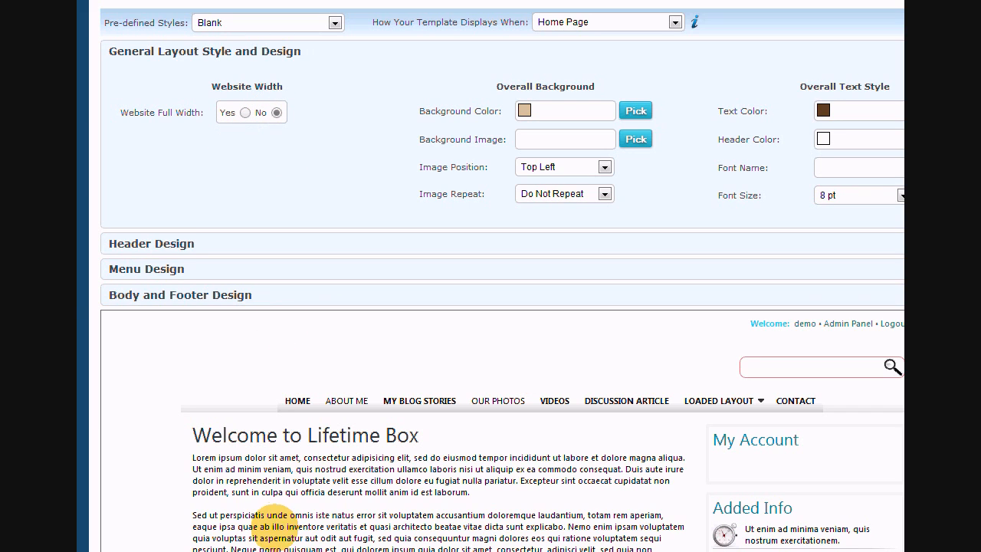
- Set the overall background color of the website to light grey #DCDCDC
left_click_drag(285, 551, 305, 551)
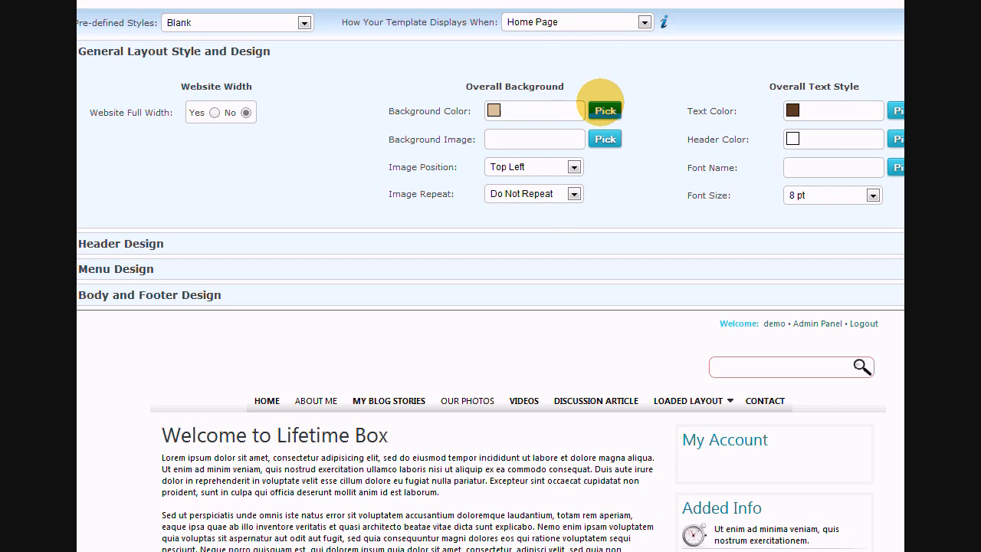
left_click(595, 108)
left_click(583, 170)
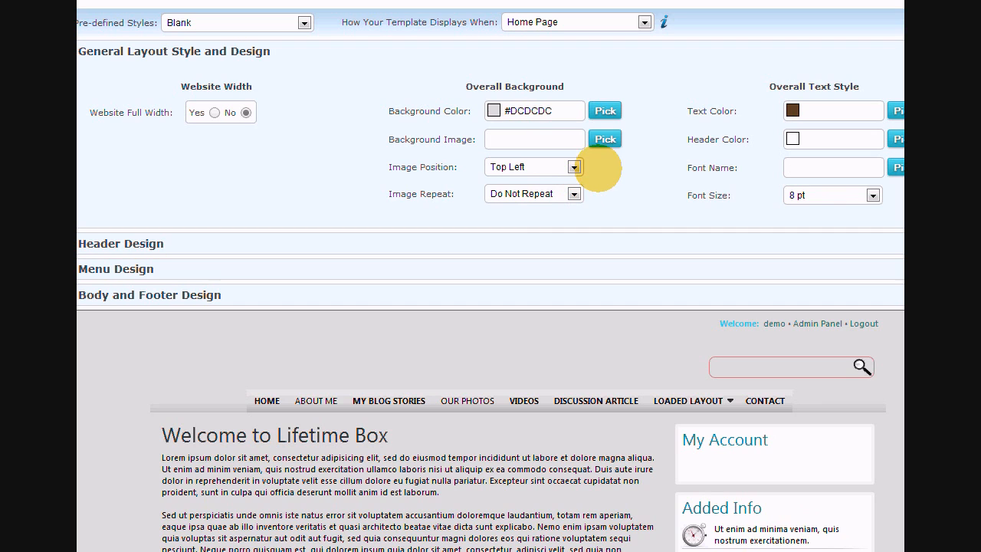
- Choose the brown leather-textured image from the templates/backgrounds folder as the overall background image
left_click(605, 139)
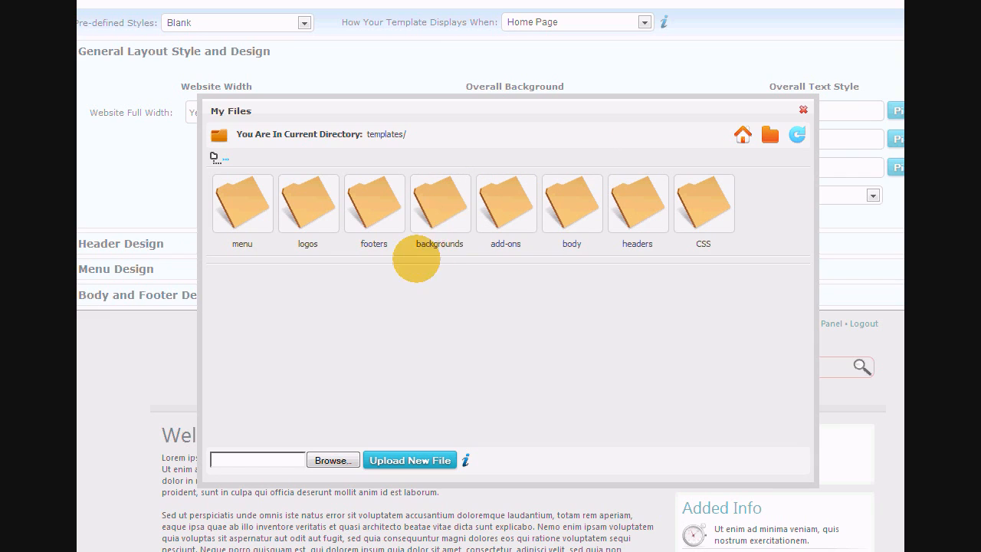
left_click(437, 205)
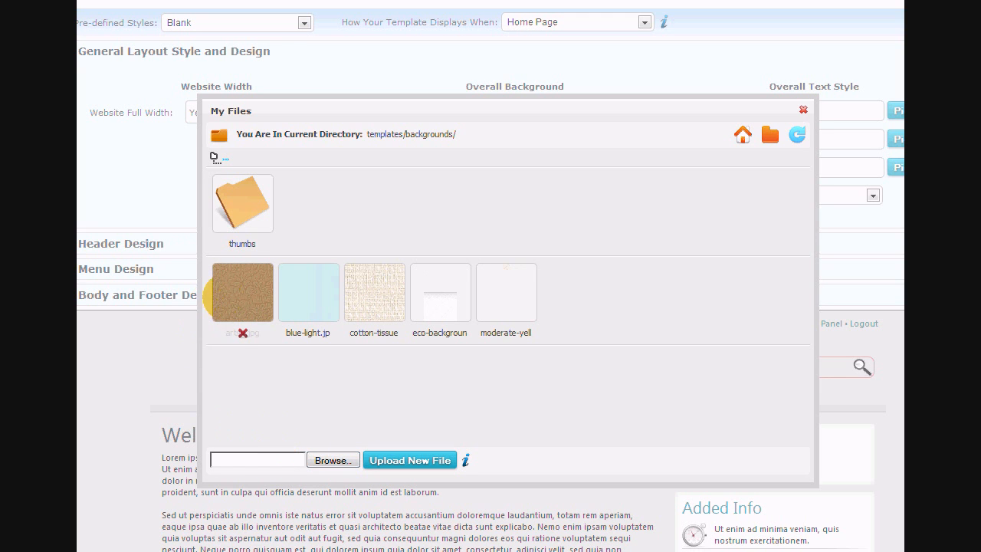
left_click(234, 294)
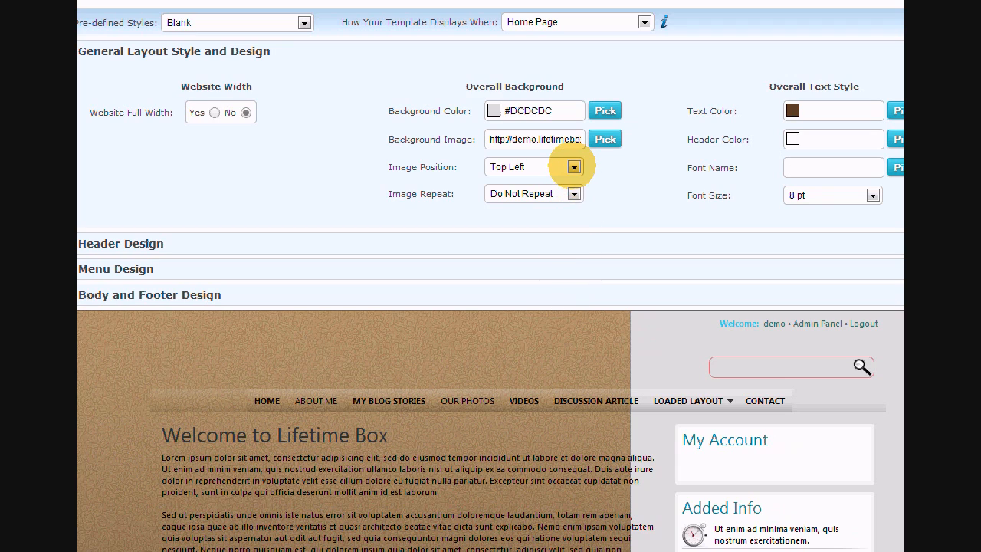
- Position the overall background image at Top Left and set its repeat option to Repeat Both
left_click(574, 167)
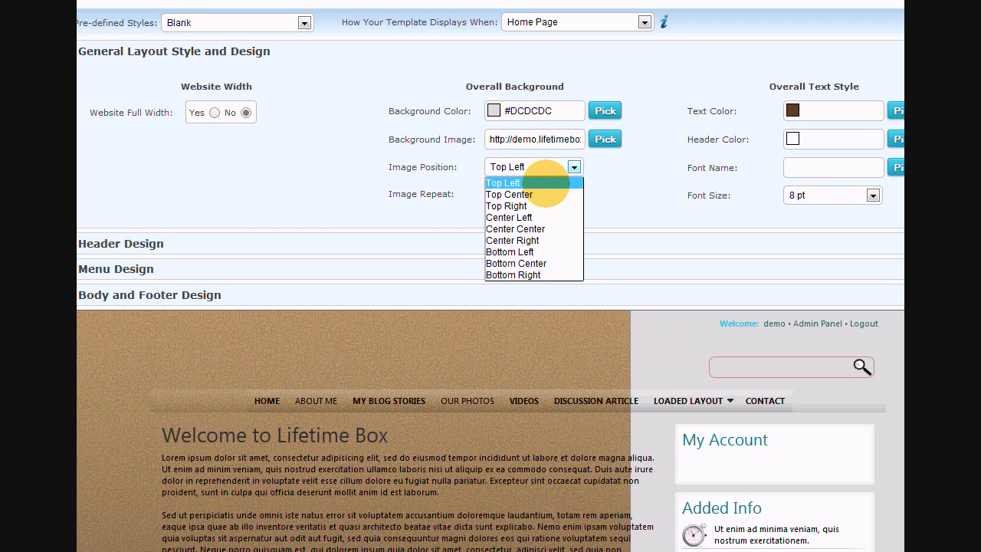
left_click(547, 184)
left_click(575, 194)
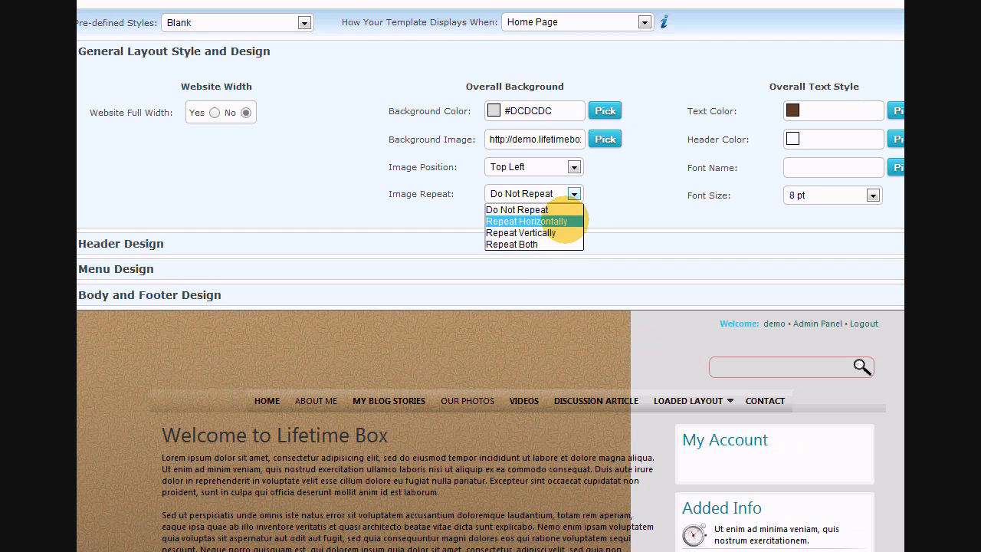
left_click(558, 244)
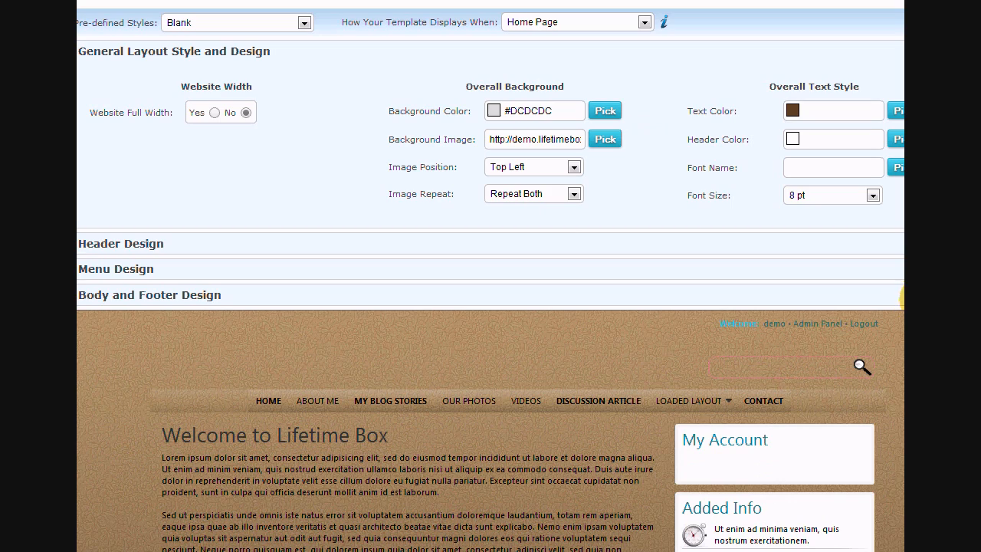
- Set both the overall text color and the overall header color of the website to white #FFFFFF
scroll(490, 279, "down", 3)
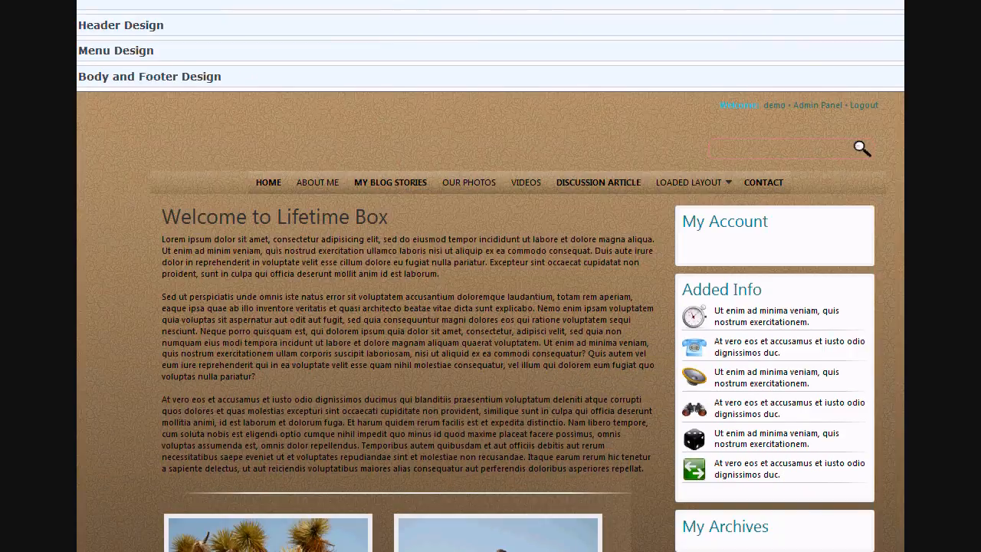
scroll(491, 280, "up", 2)
scroll(903, 297, "up", 1)
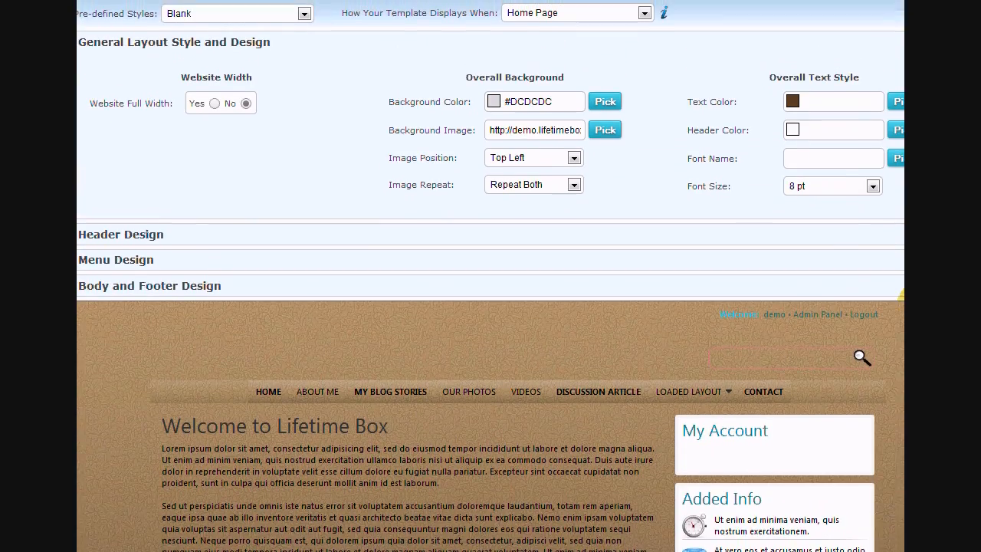
scroll(904, 296, "down", 1)
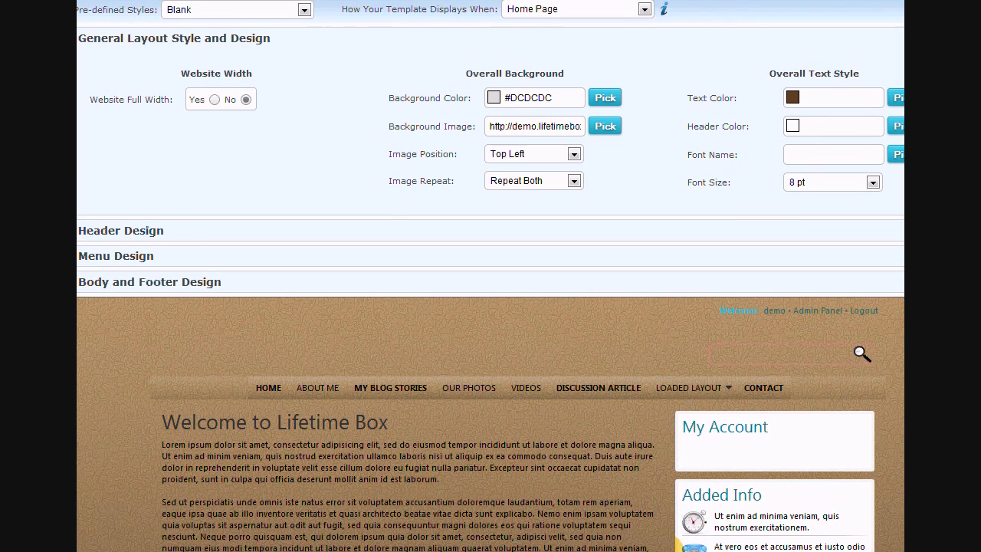
left_click_drag(667, 551, 707, 551)
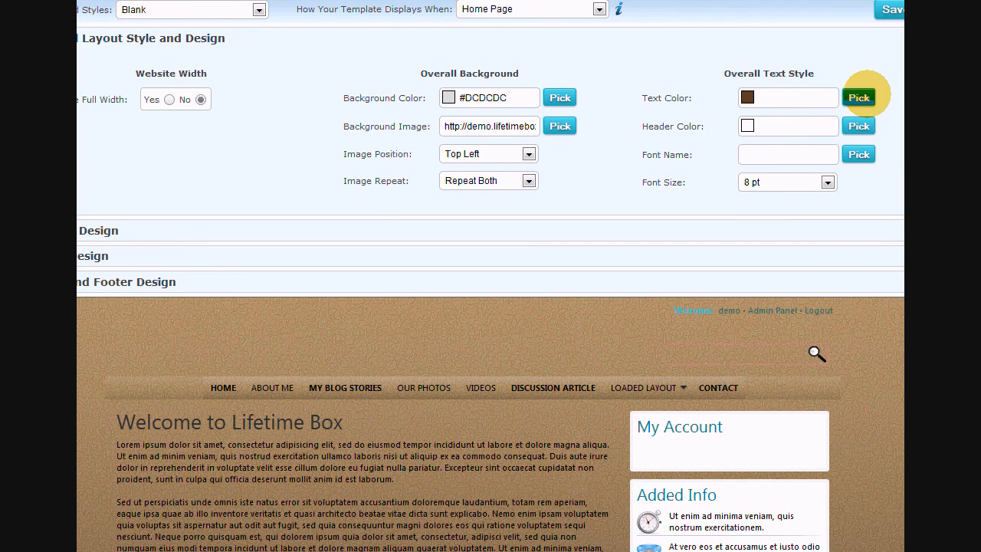
left_click(859, 98)
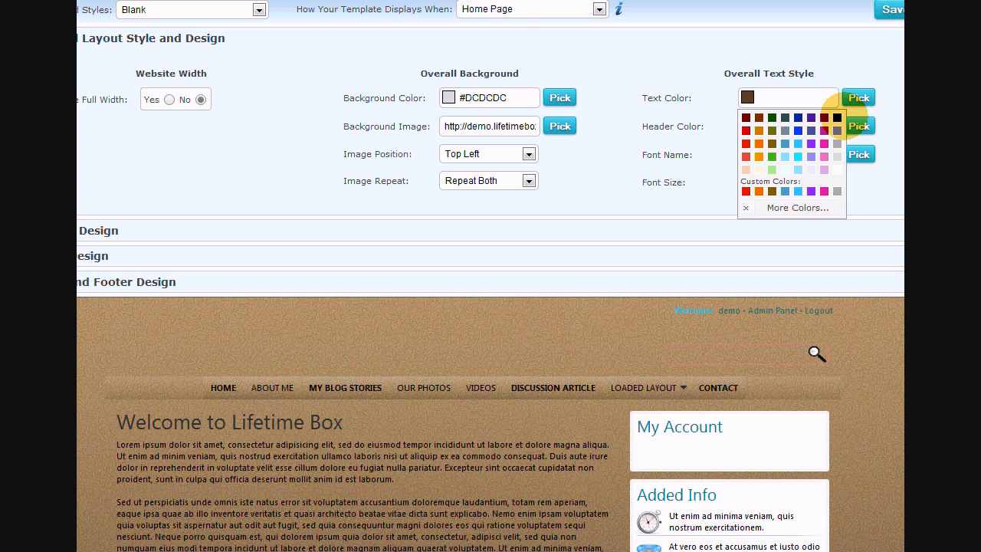
left_click(840, 167)
left_click(859, 126)
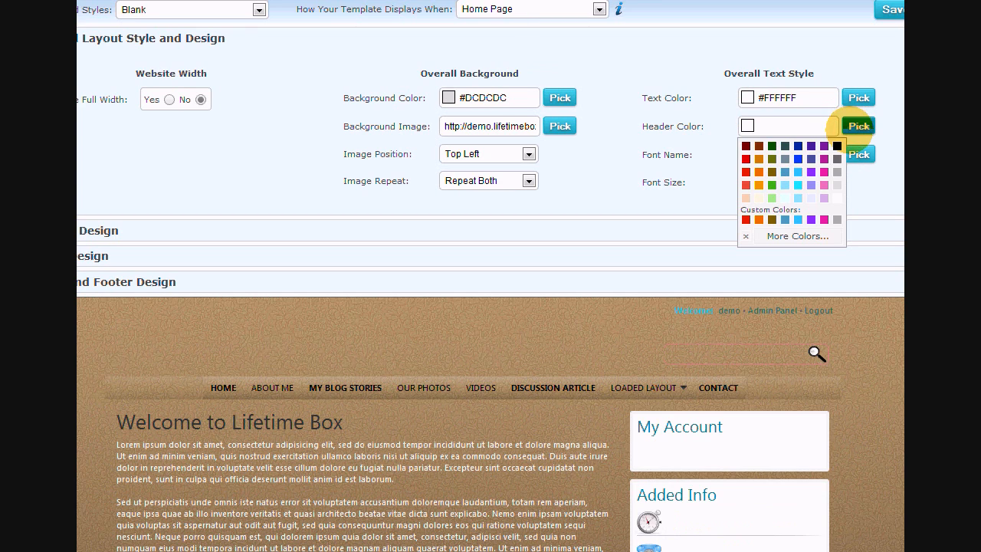
left_click(834, 194)
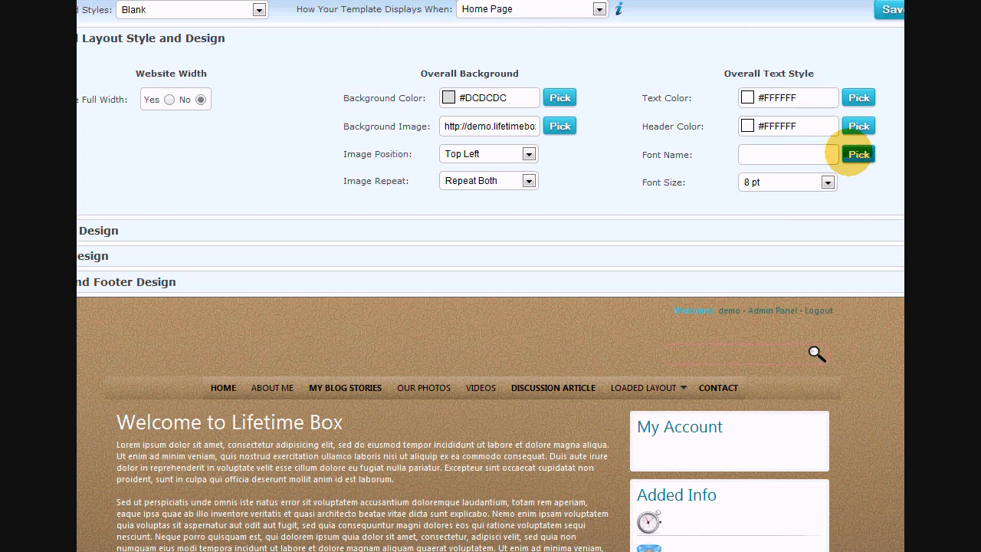
- Set the overall text style to the Arial font at 9 pt
left_click(851, 154)
left_click(819, 173)
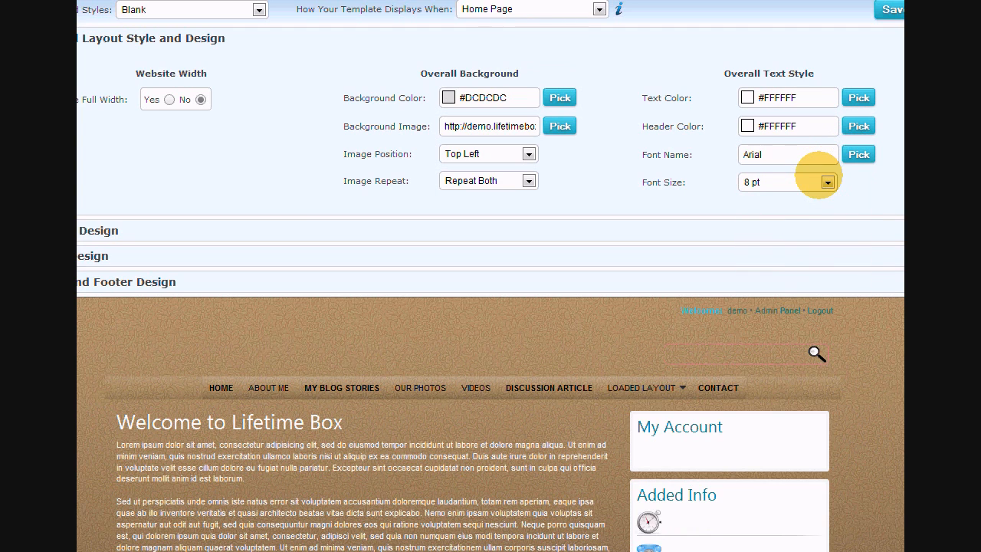
left_click(827, 183)
left_click(805, 205)
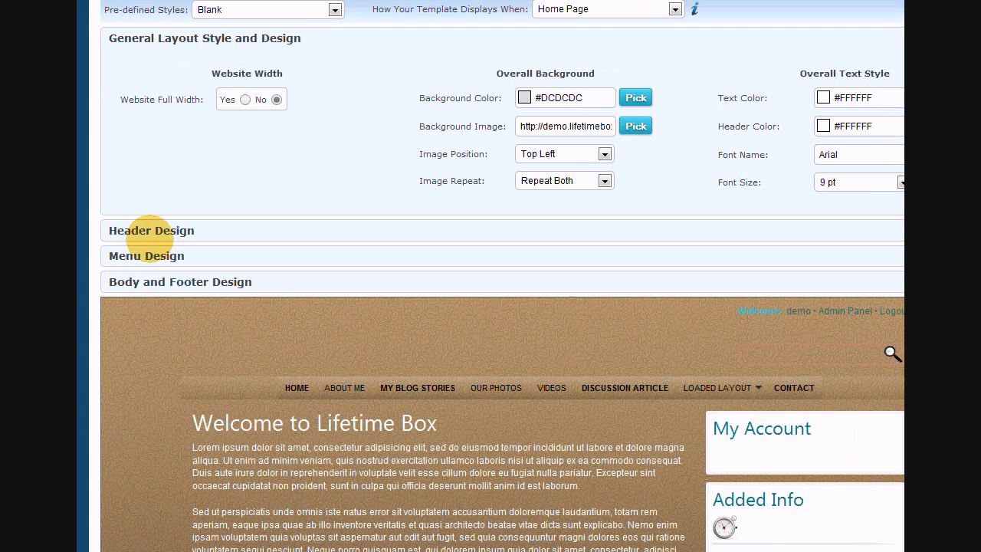
- In the header design settings, turn the welcome text on and set the overall header text color to black #000000
left_click(150, 231)
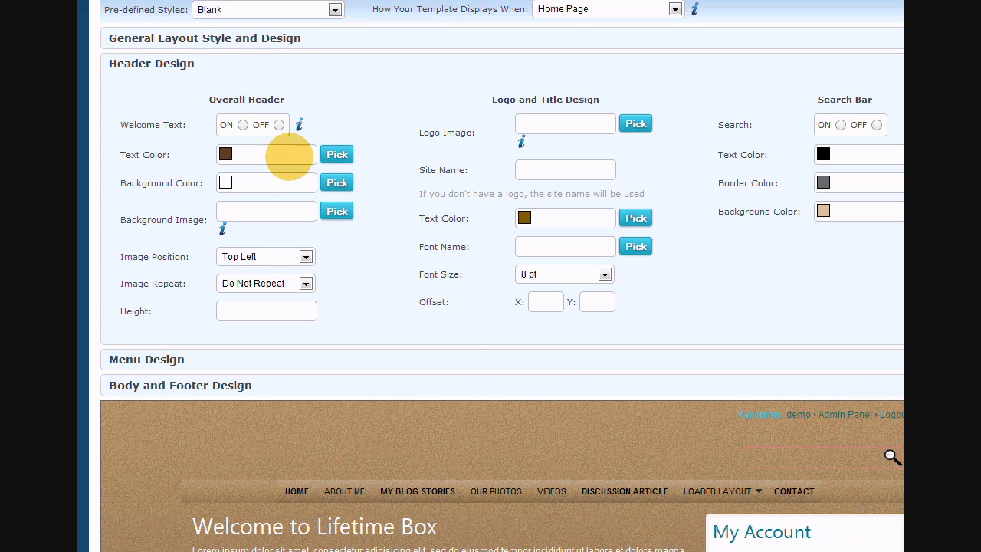
left_click(242, 125)
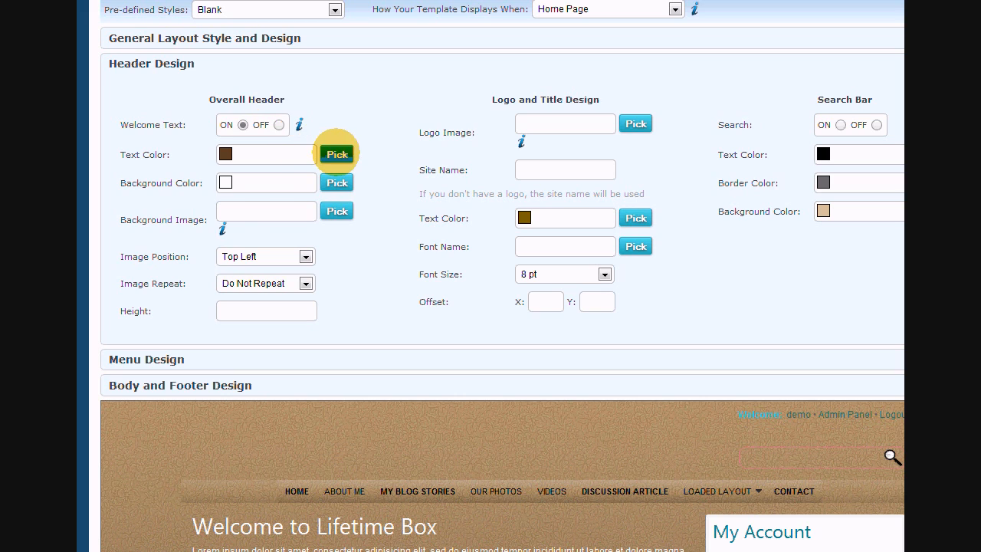
left_click(335, 153)
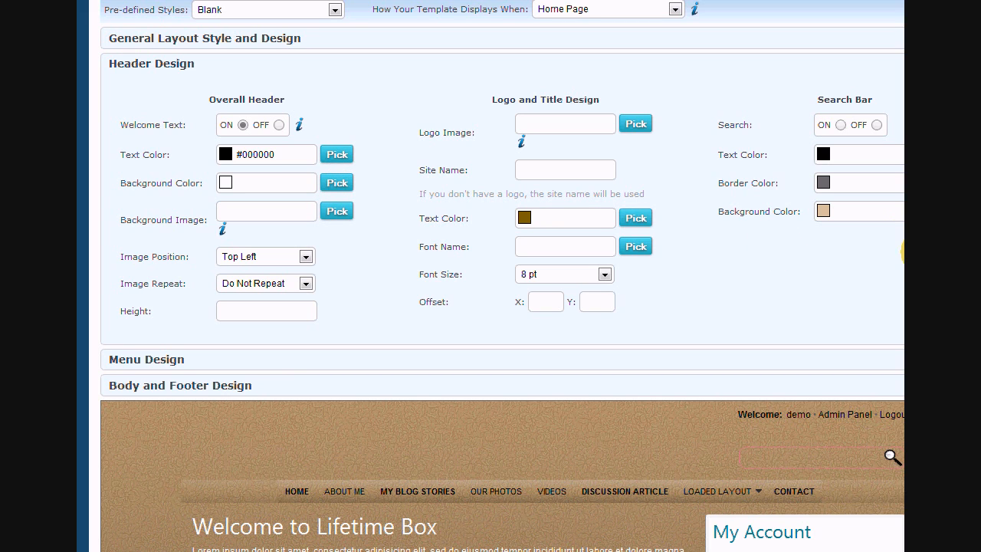
- Choose the cream linen-textured image from the templates/backgrounds folder as the header background image
scroll(503, 276, "down", 1)
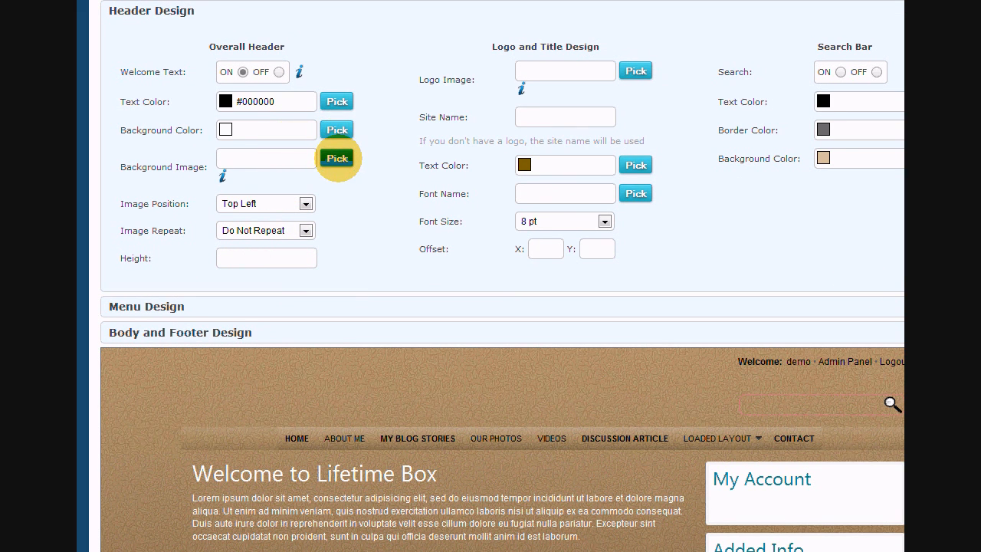
left_click(337, 159)
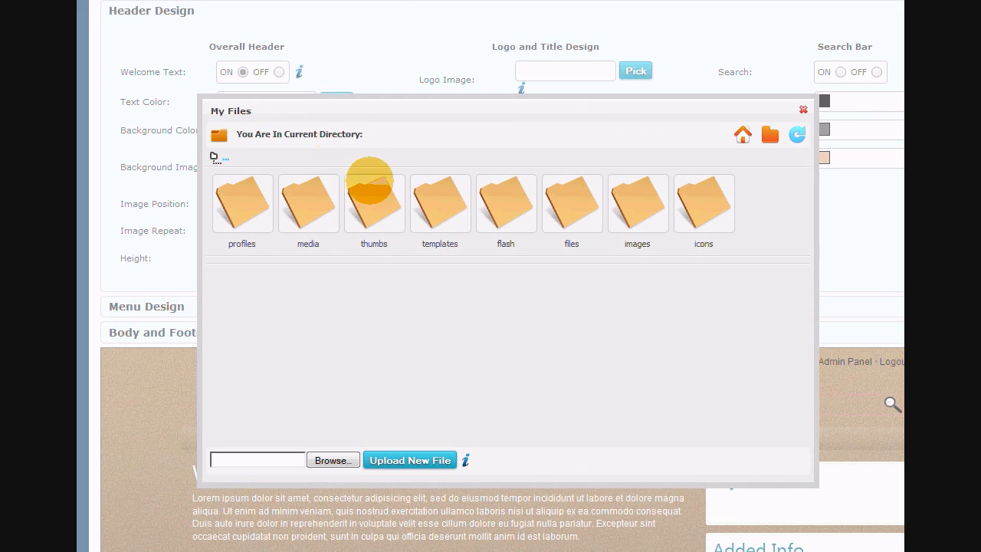
left_click(432, 201)
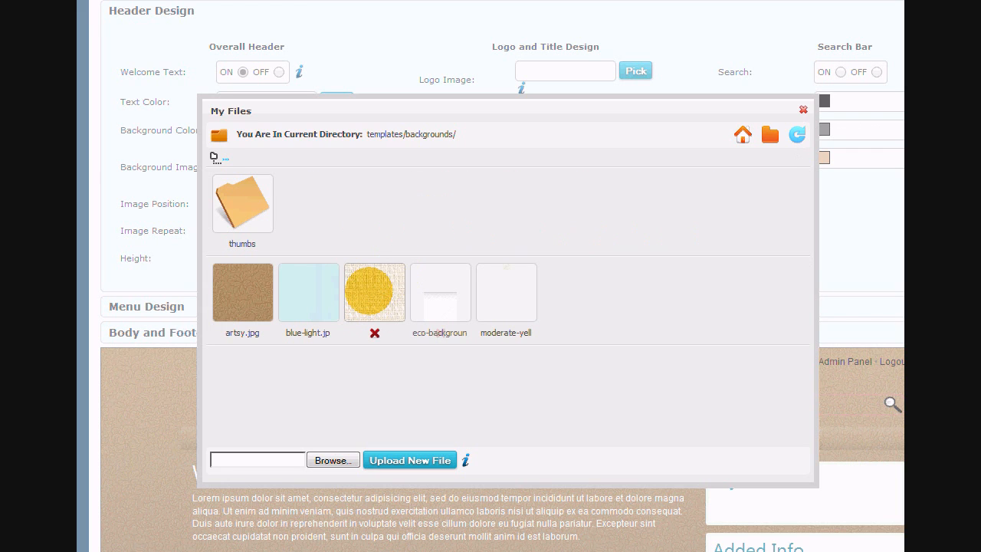
left_click(369, 291)
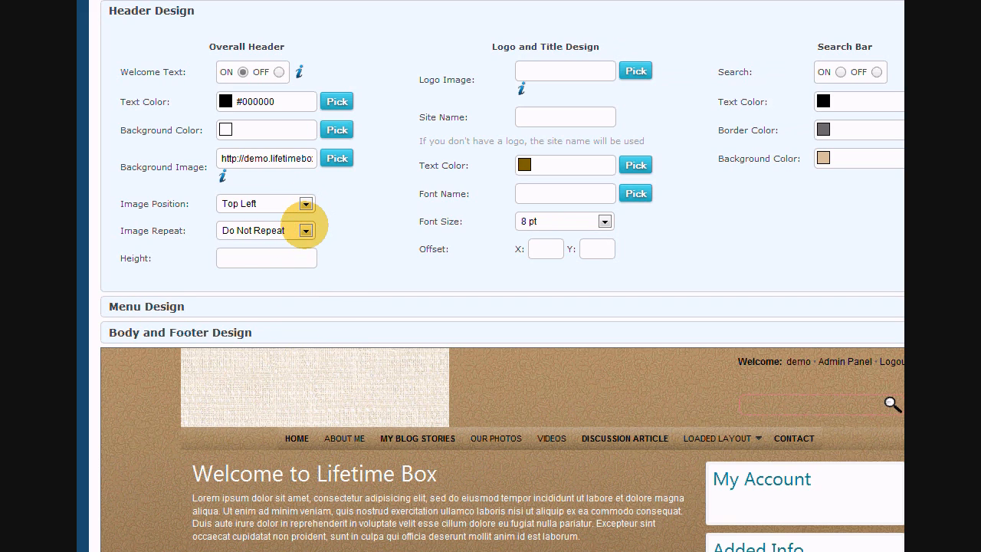
- Set the header background image to Repeat Both and the header height to 150
left_click(305, 230)
left_click(290, 280)
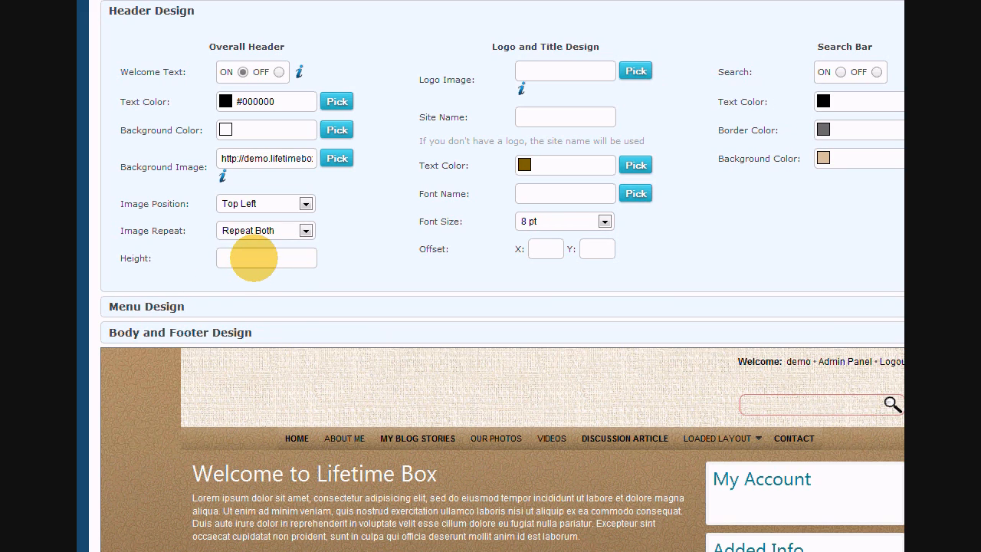
left_click(253, 257)
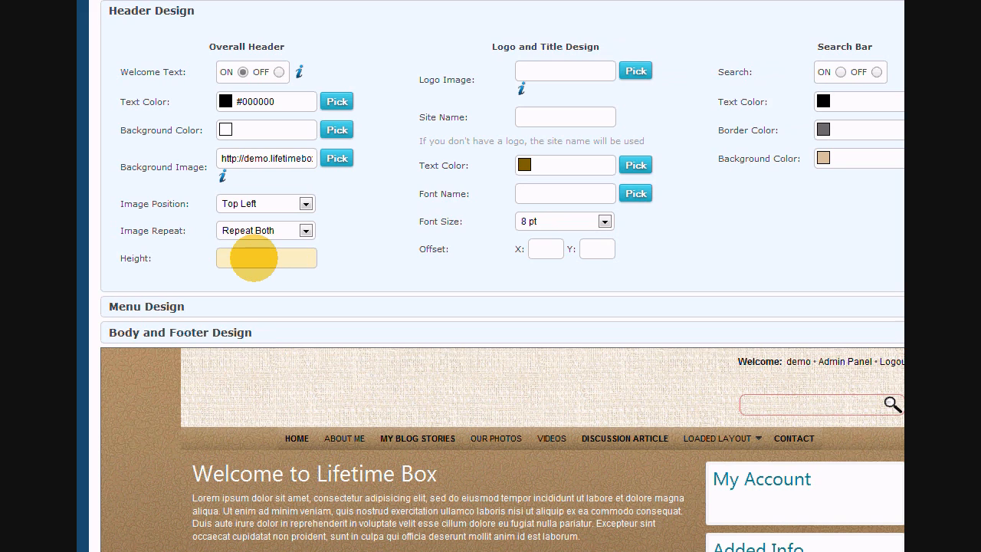
type("15")
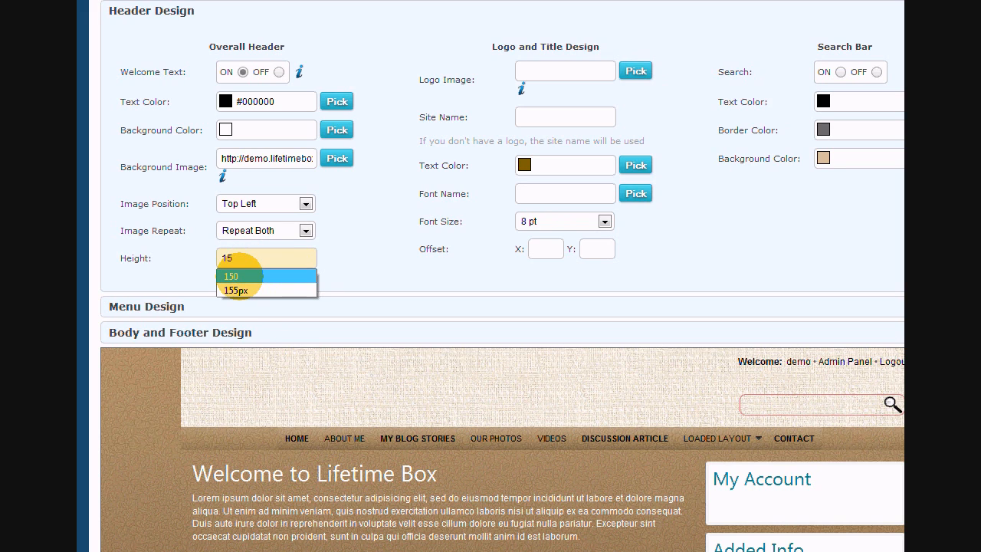
left_click(239, 276)
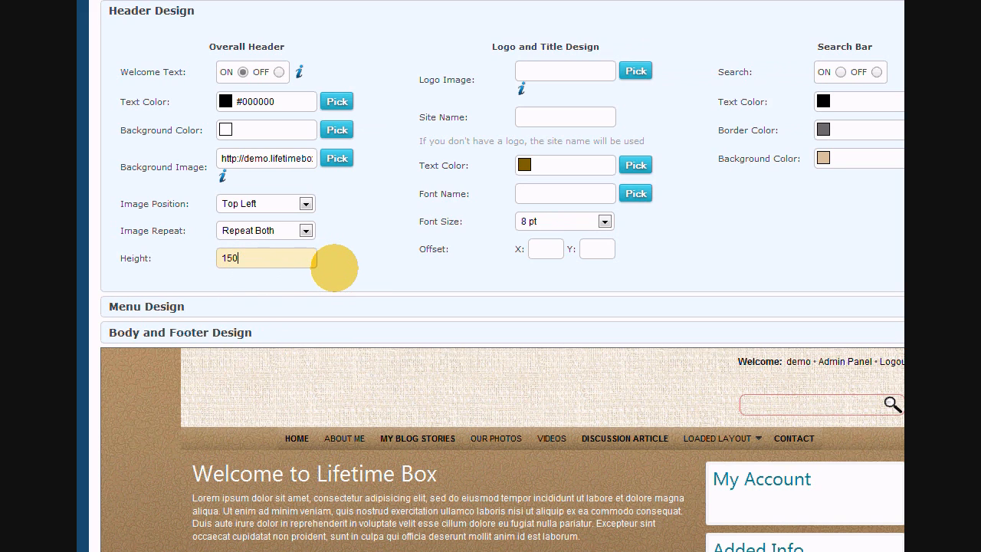
left_click(333, 268)
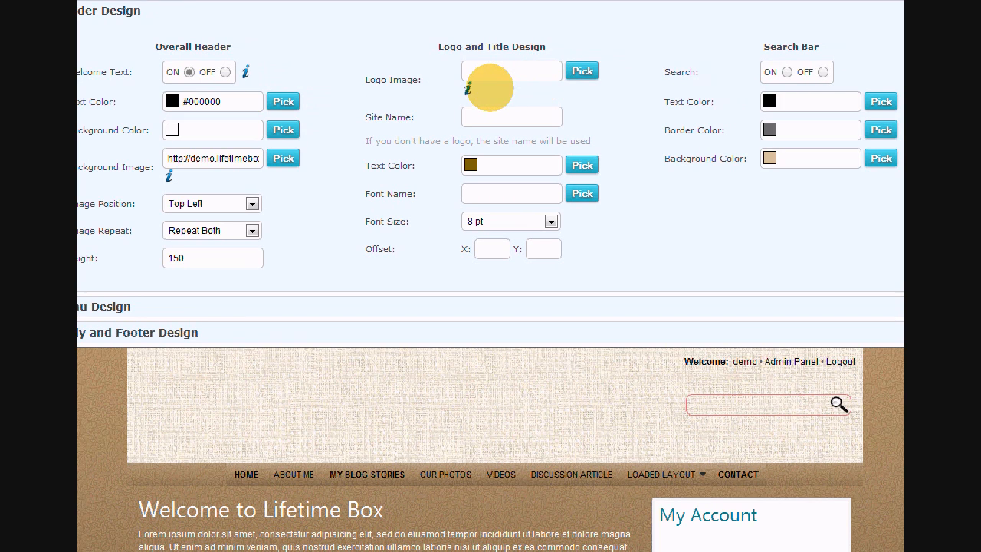
- Check the recommended logo width and enter Lifetime Box Demo as the site name in the header
mouse_move(470, 88)
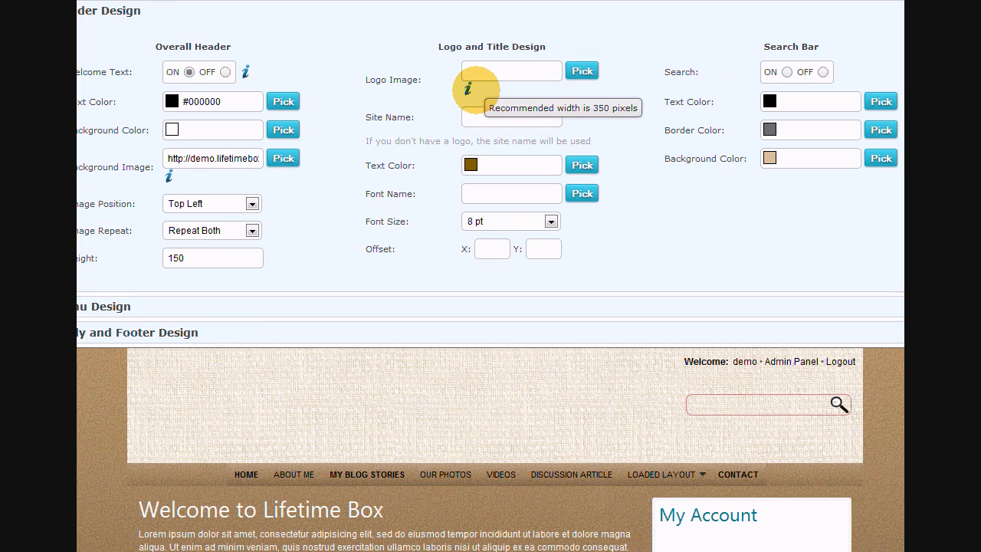
left_click(482, 116)
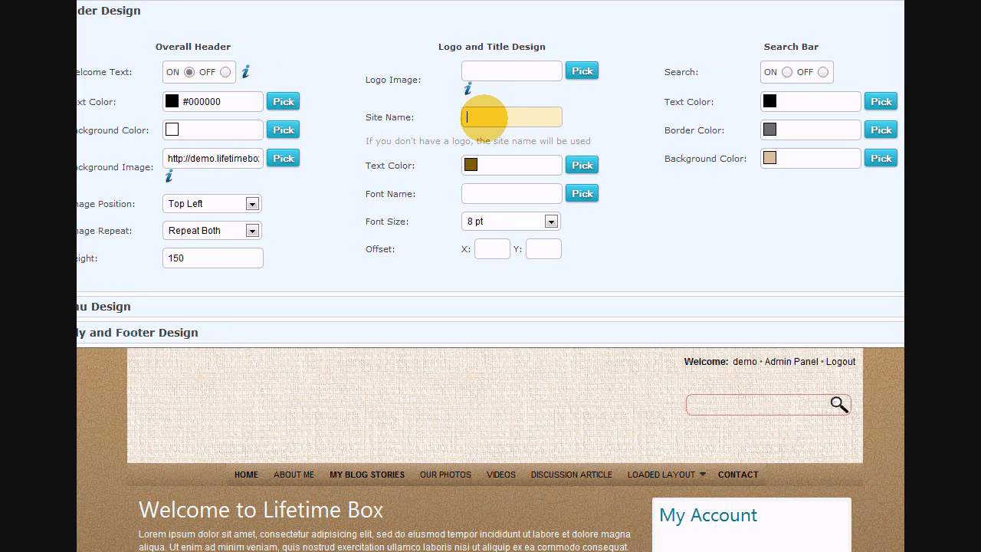
type("L")
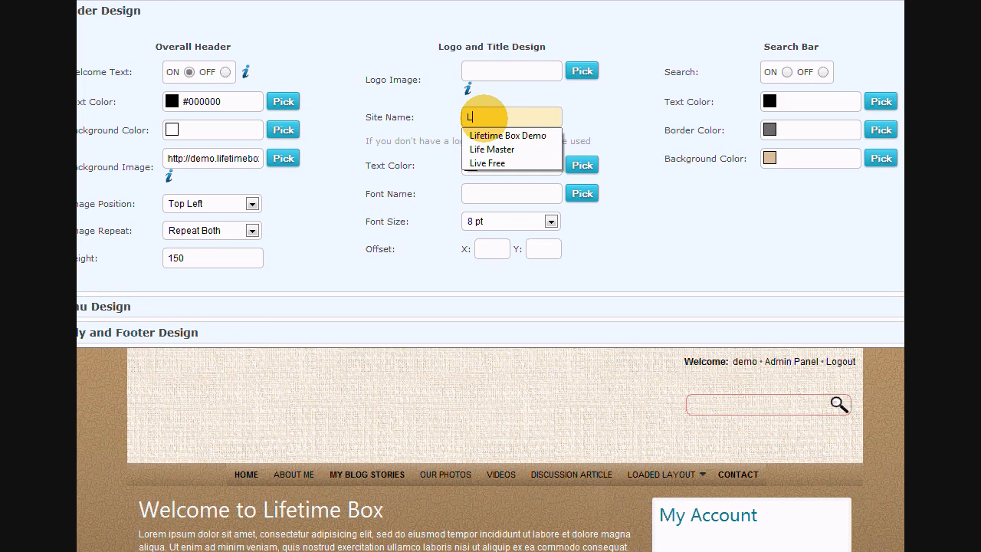
left_click(491, 135)
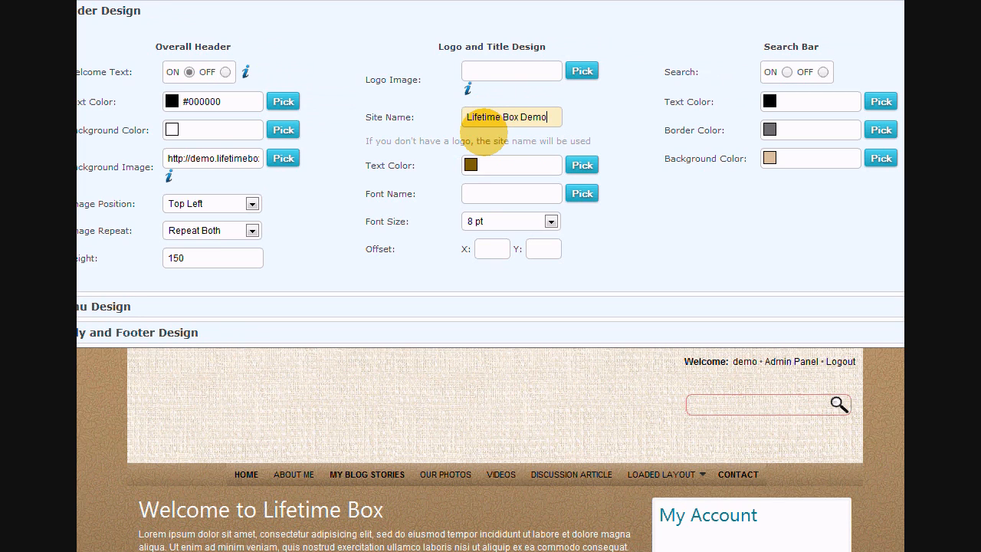
- Format the site name in black #000000 with the Arial font at 24 pt
left_click(582, 165)
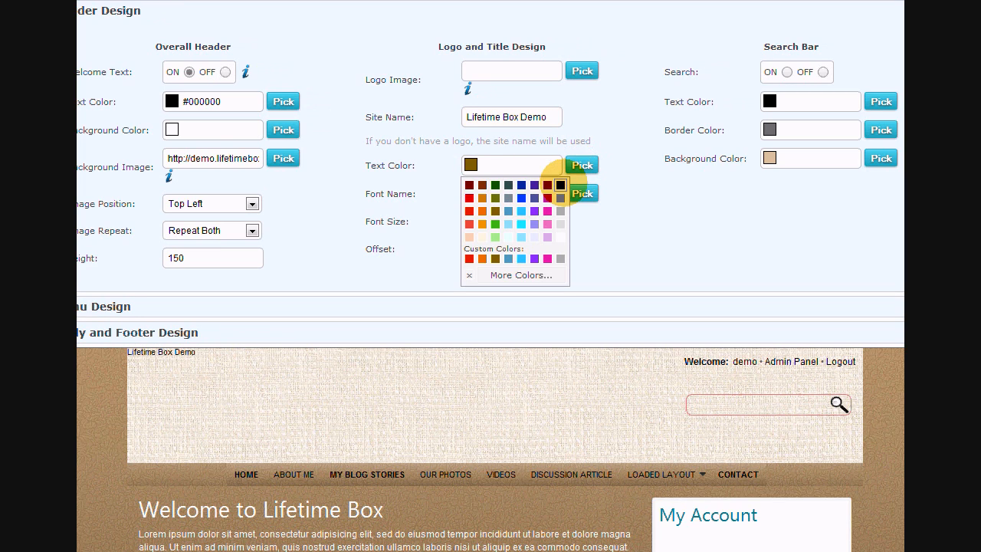
left_click(560, 185)
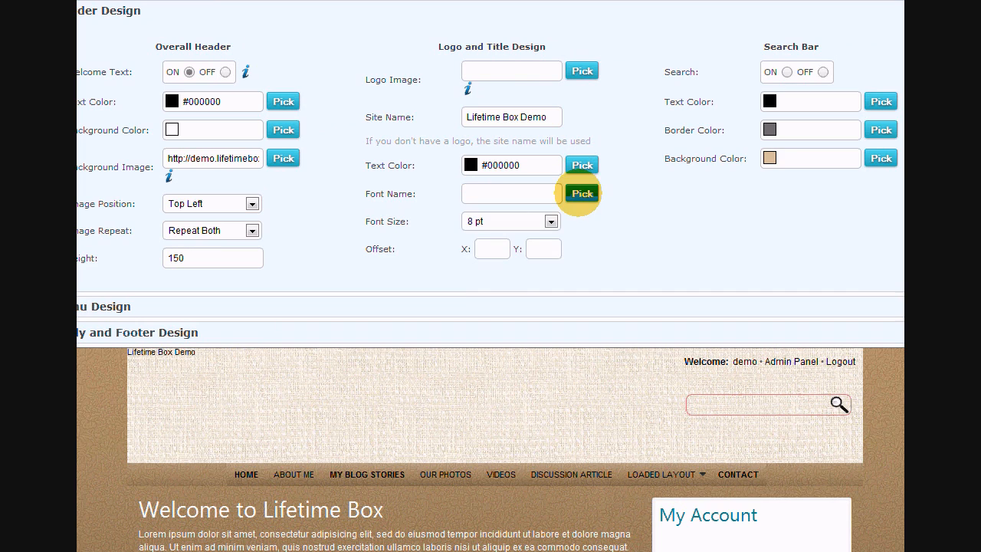
left_click(582, 194)
left_click(550, 214)
left_click(551, 221)
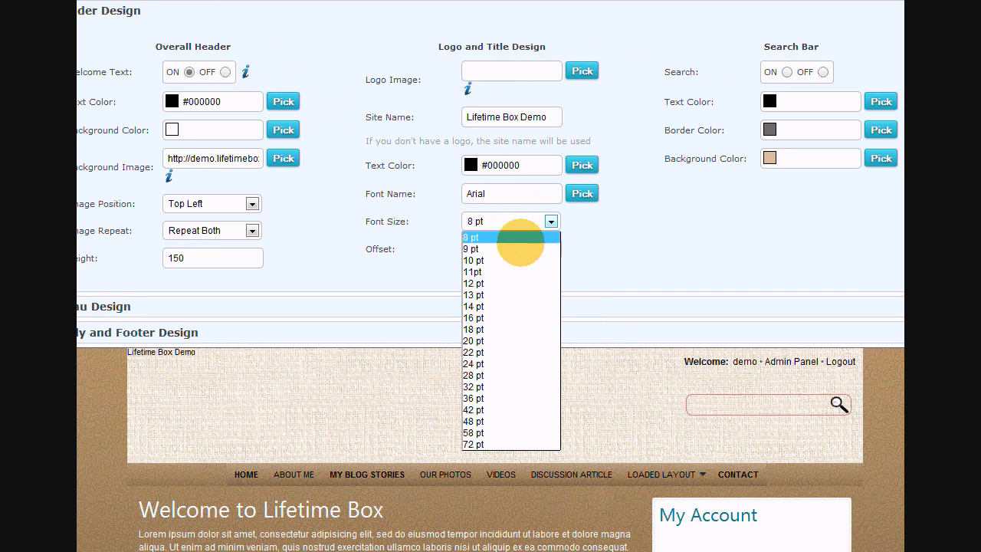
left_click(485, 363)
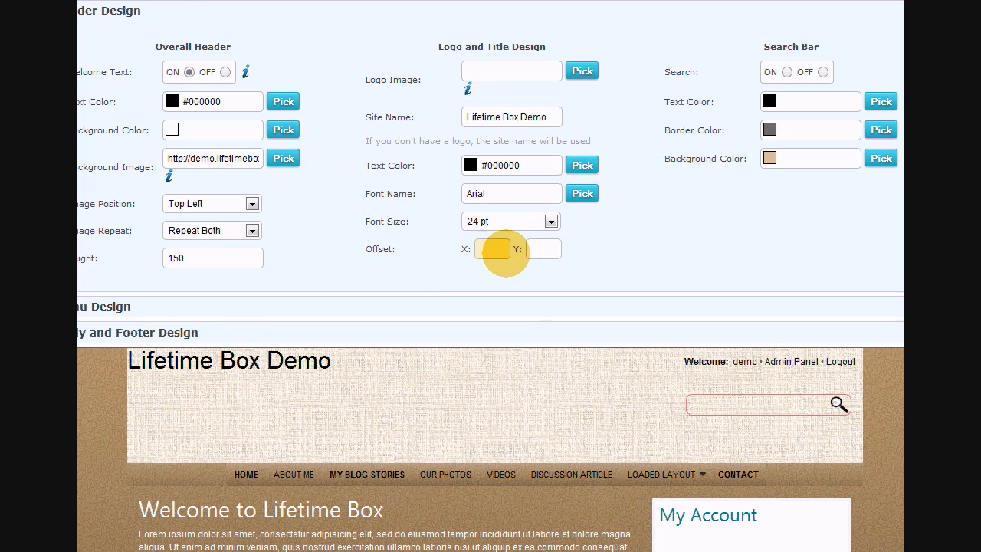
- Offset the site name in the header by X 20 and Y 50
type("20")
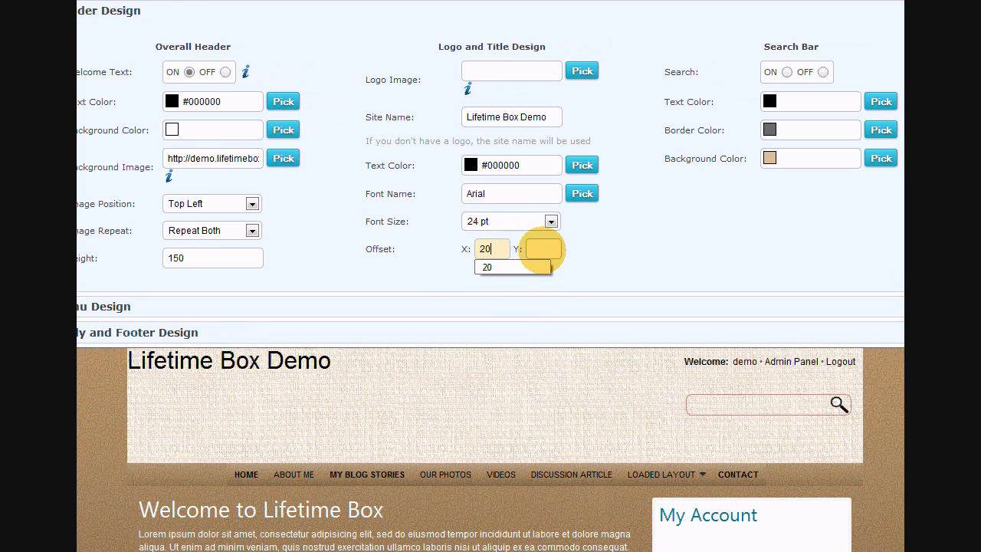
left_click(543, 249)
type("50")
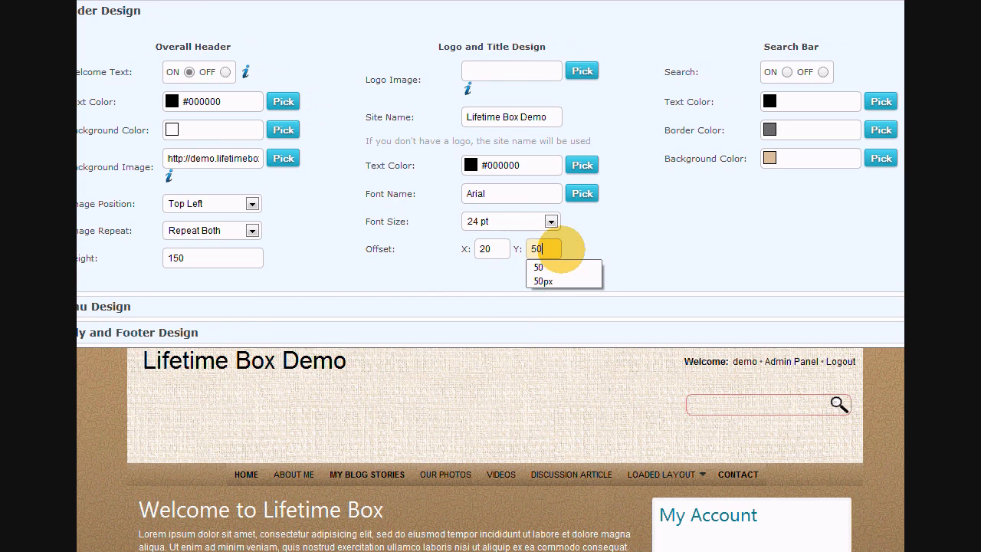
left_click(585, 249)
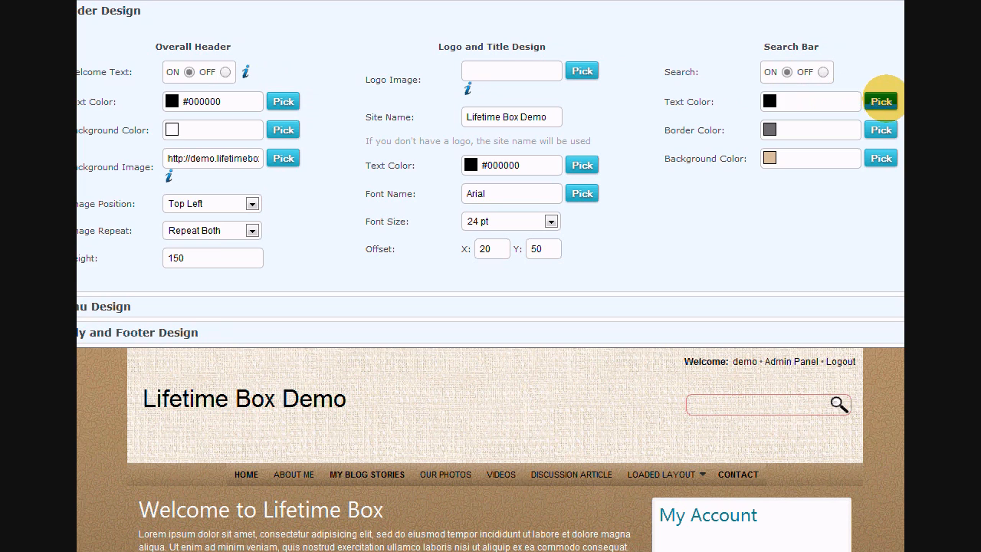
- Turn the header search bar on and set its text and border colors to black #000000
left_click(882, 101)
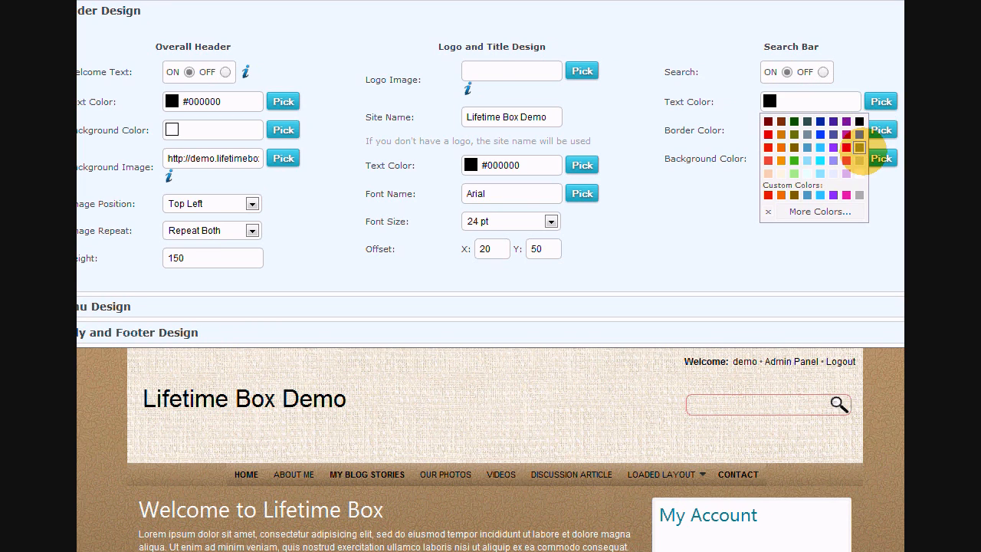
left_click(859, 122)
left_click(881, 129)
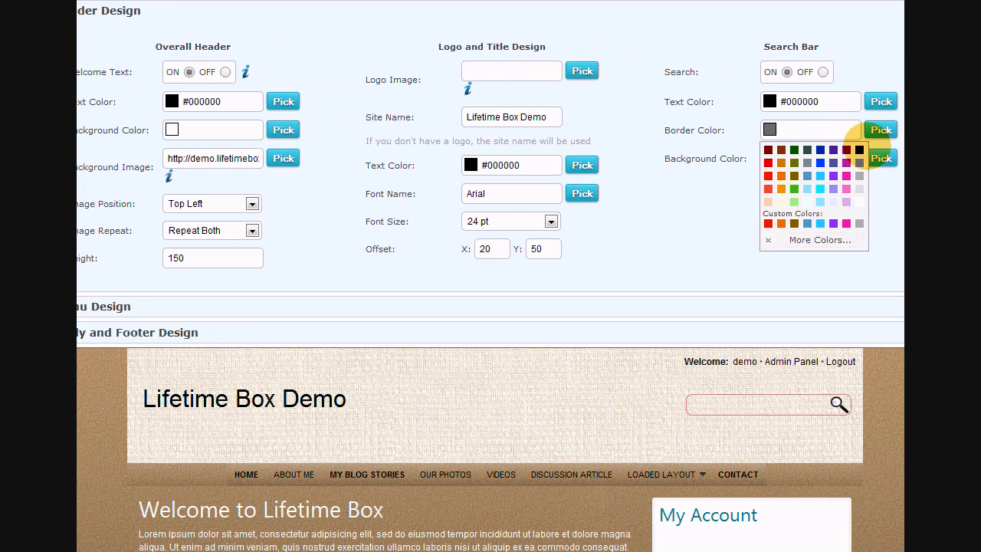
left_click(860, 149)
- Set the header search bar's background color to white #FFFFFF
left_click(874, 158)
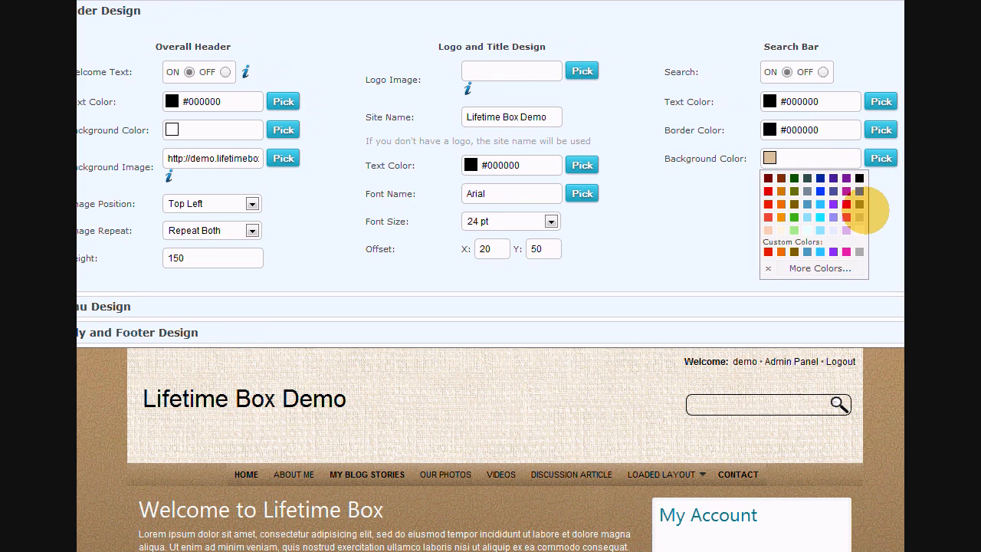
left_click(860, 230)
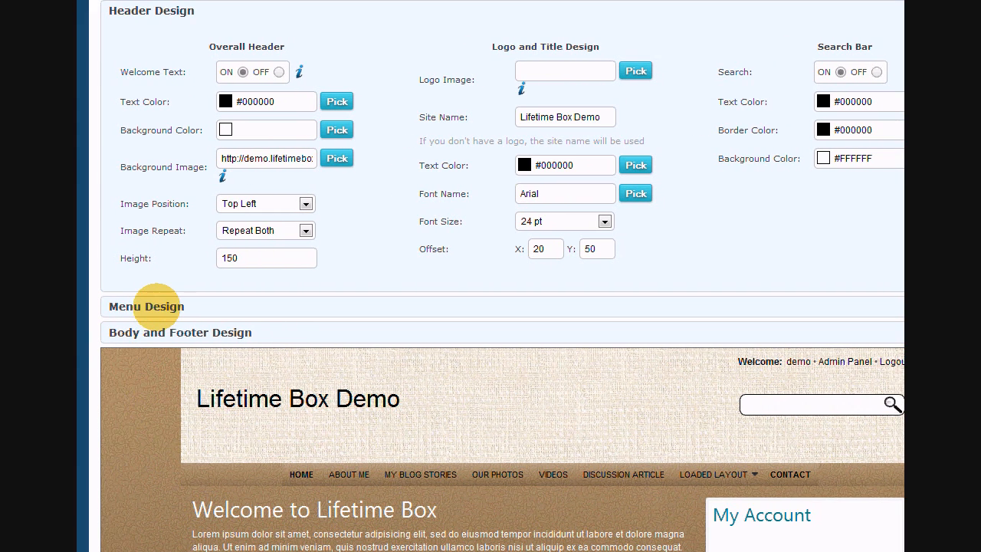
- In the menu design, show the menu below the header with center alignment and a menu height of 45
left_click(134, 307)
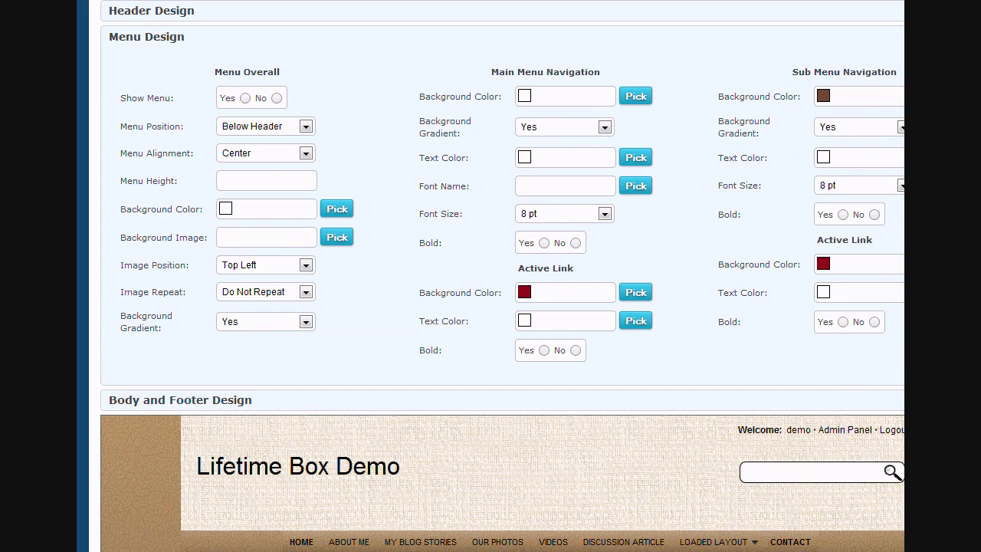
scroll(502, 279, "down", 1)
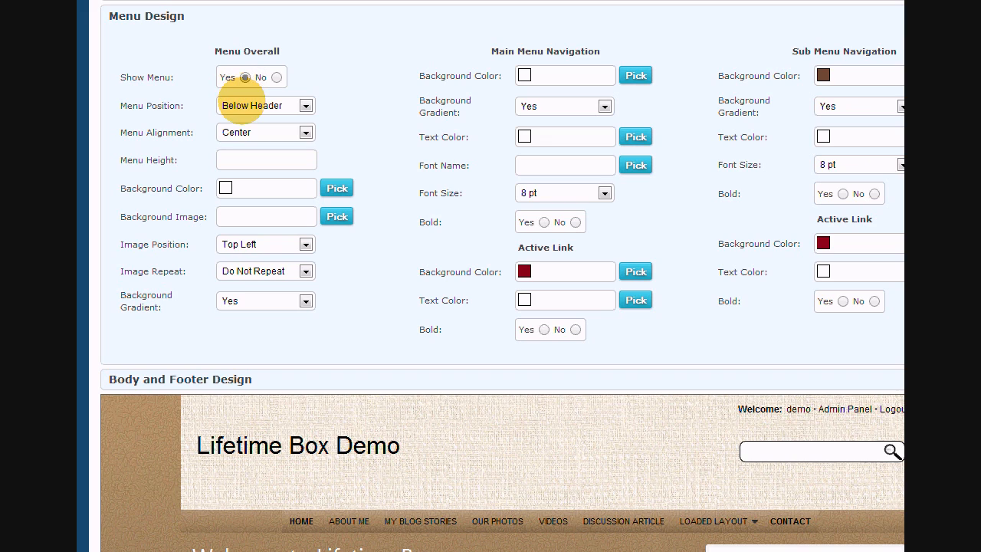
left_click(253, 105)
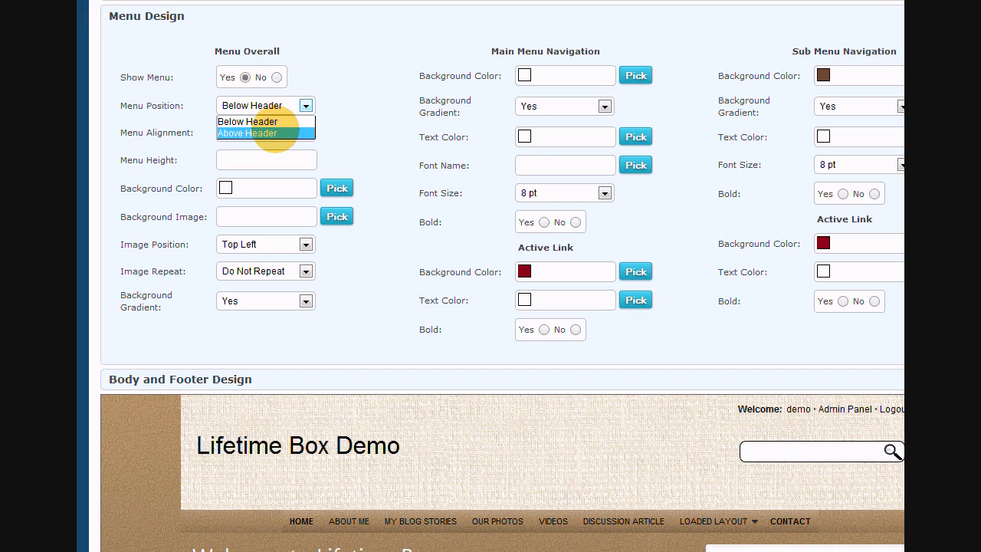
left_click(278, 123)
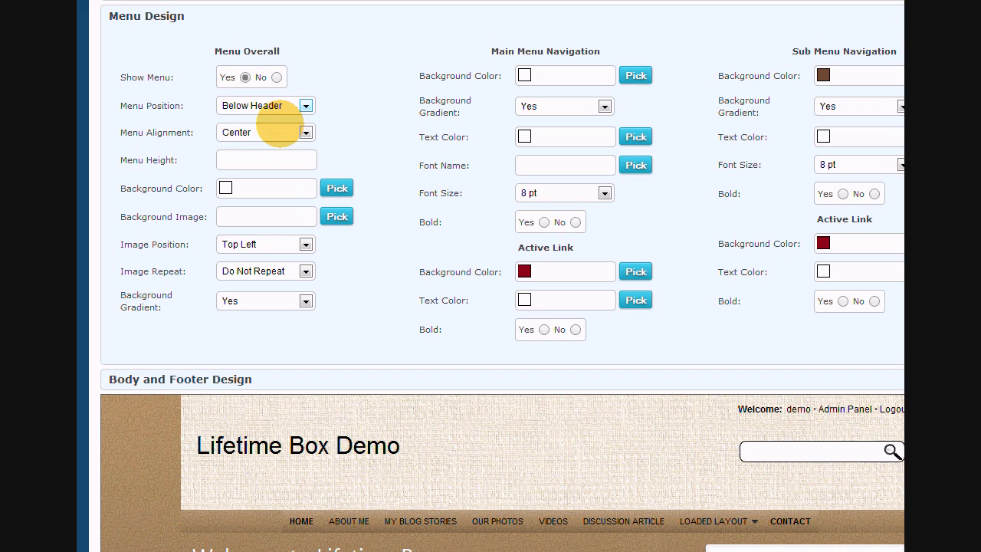
left_click(281, 132)
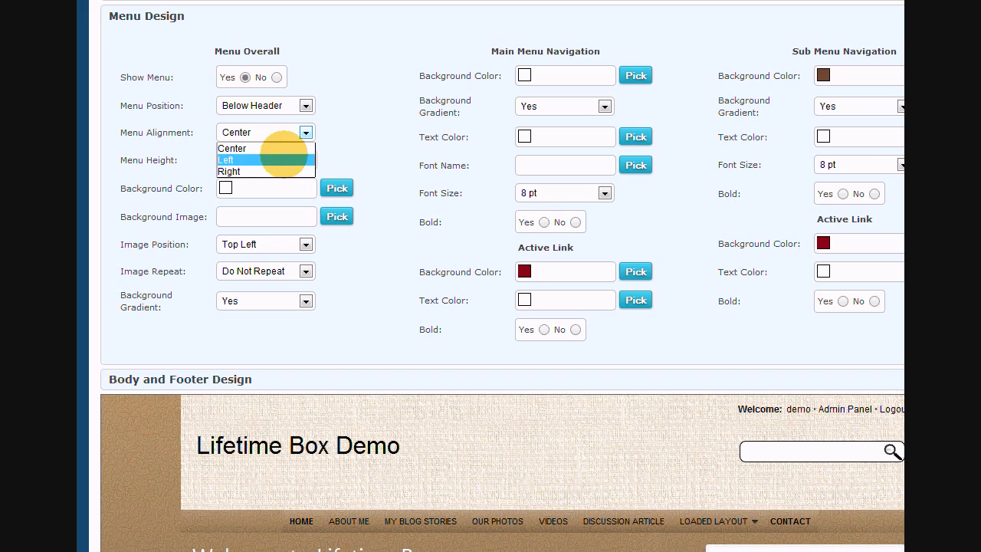
left_click(282, 148)
left_click(266, 161)
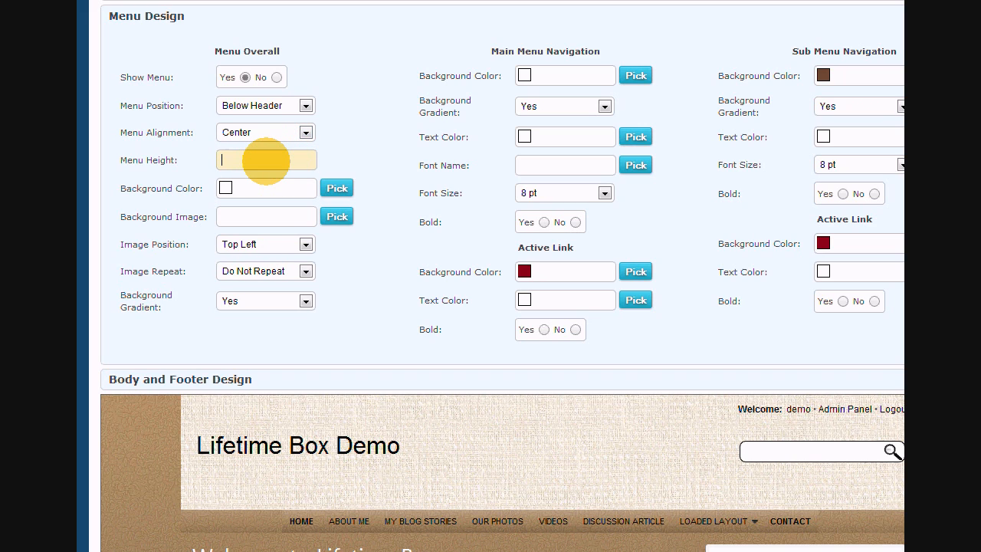
type("45")
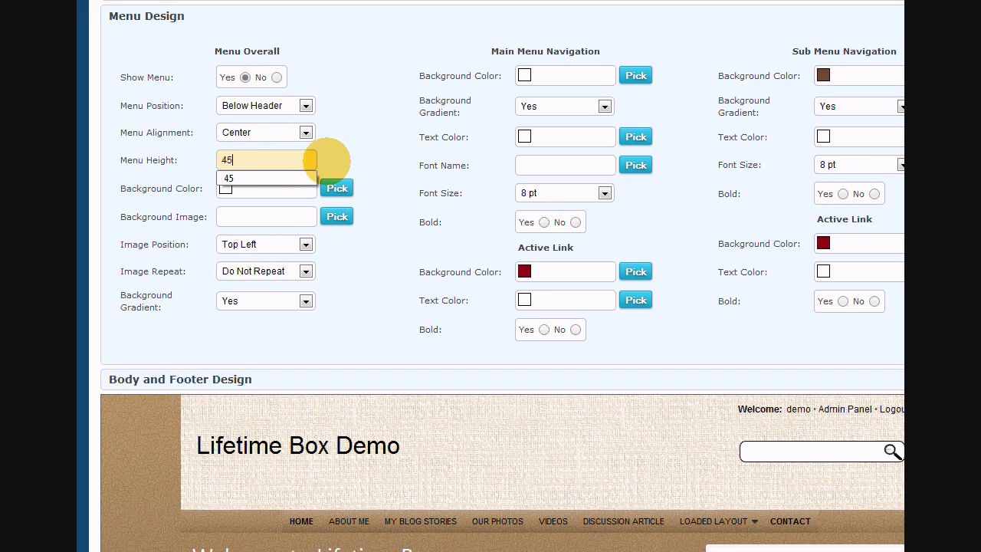
left_click(333, 159)
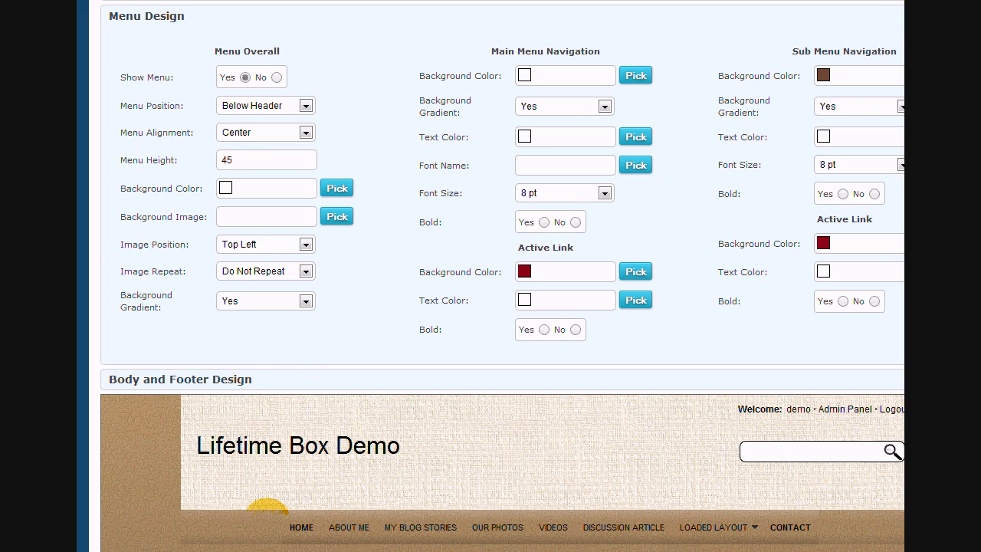
- Set the overall menu background color to dark red #800000 and keep its background gradient at Yes
left_click(337, 188)
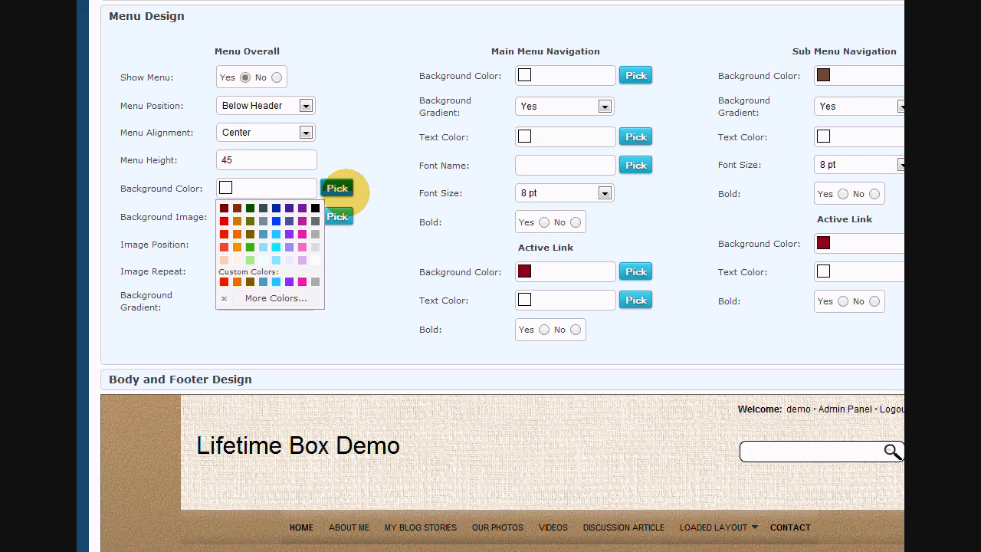
left_click(227, 206)
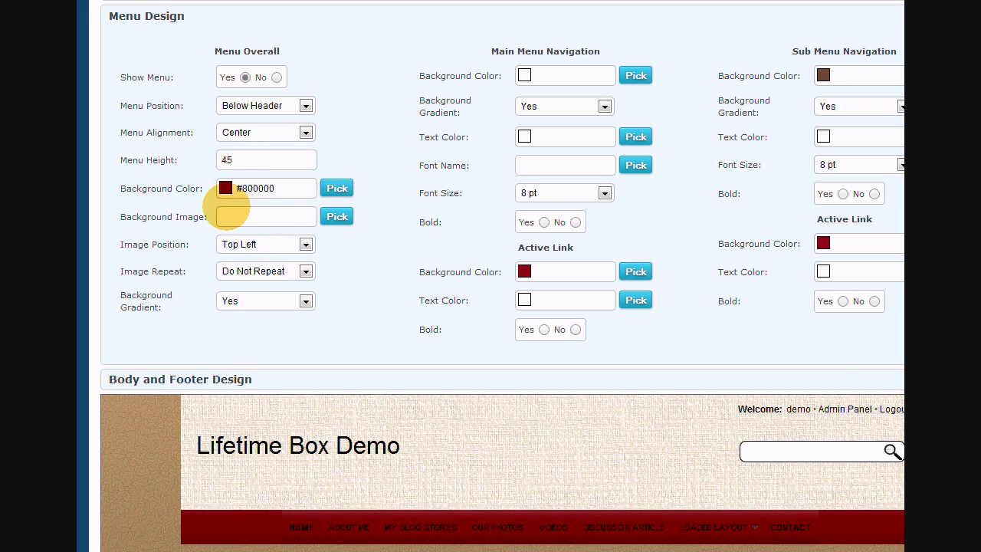
left_click(253, 301)
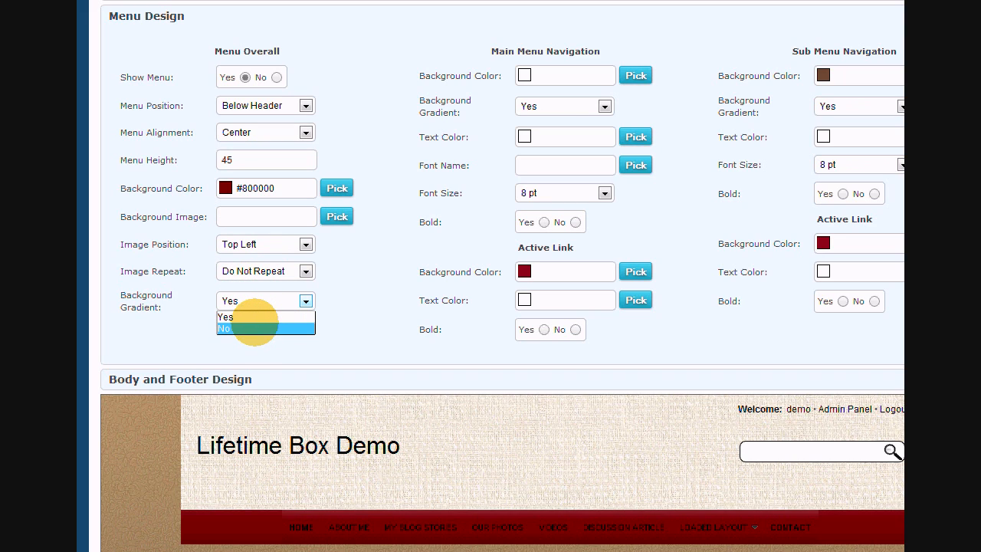
left_click(258, 317)
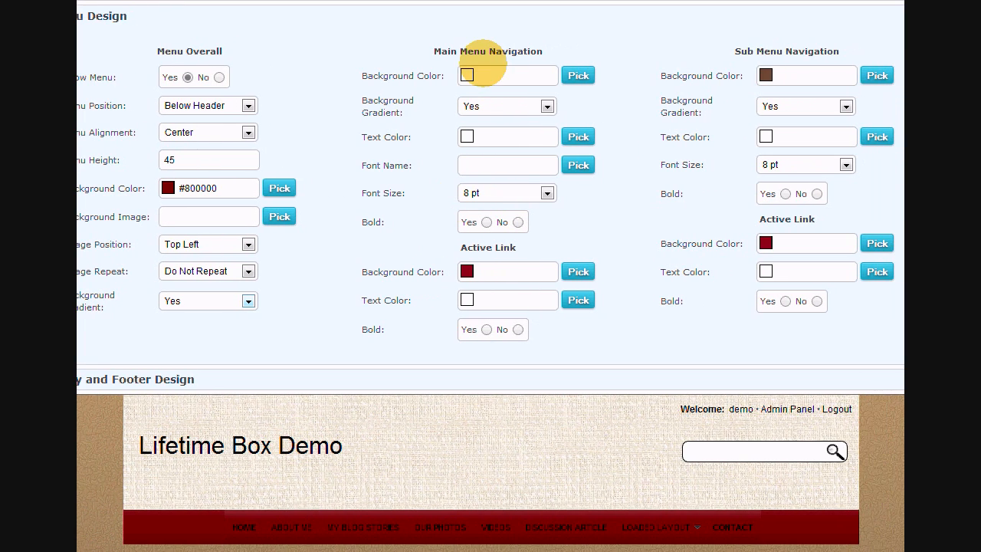
- Set the main menu navigation's background color to #800000 and its text color to white #FFFFFF
left_click(580, 75)
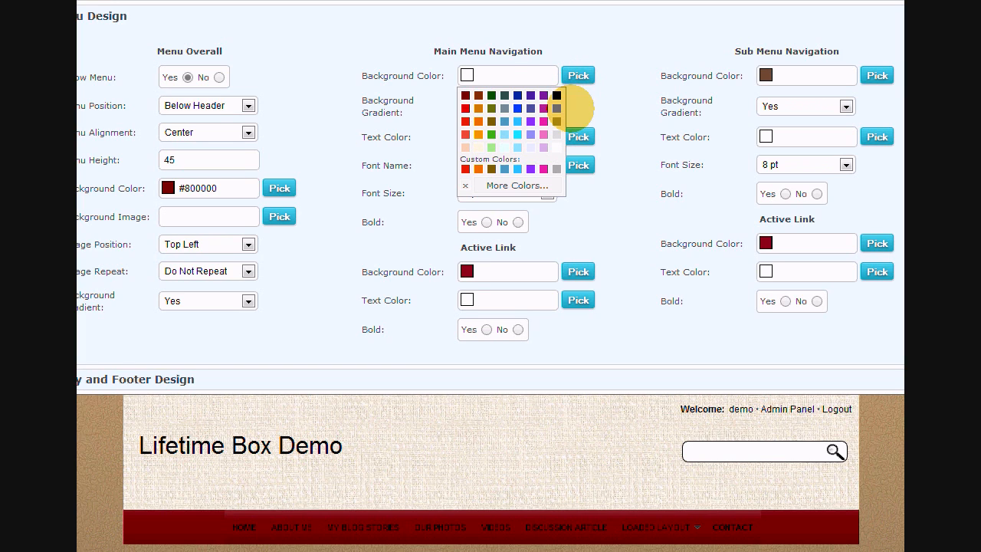
left_click(465, 95)
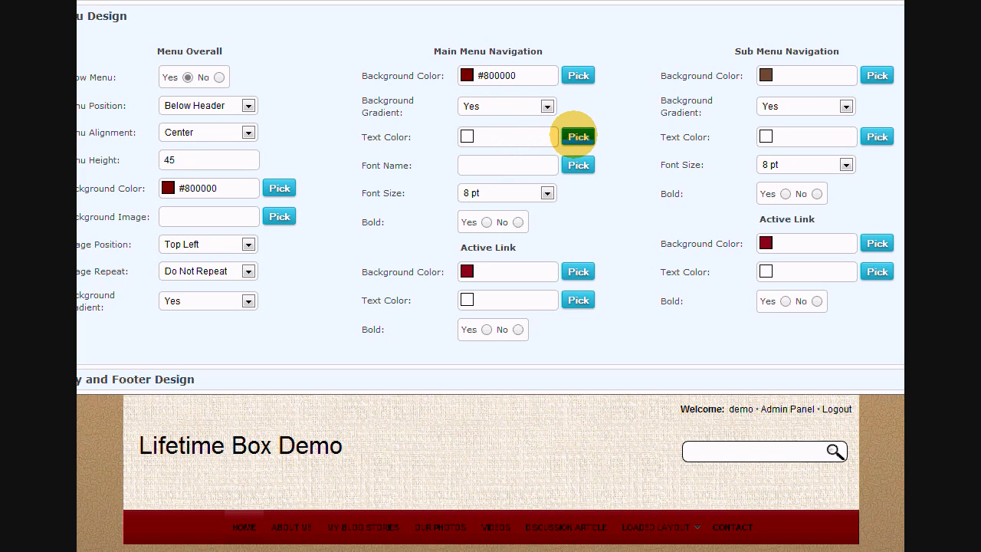
left_click(578, 136)
left_click(552, 194)
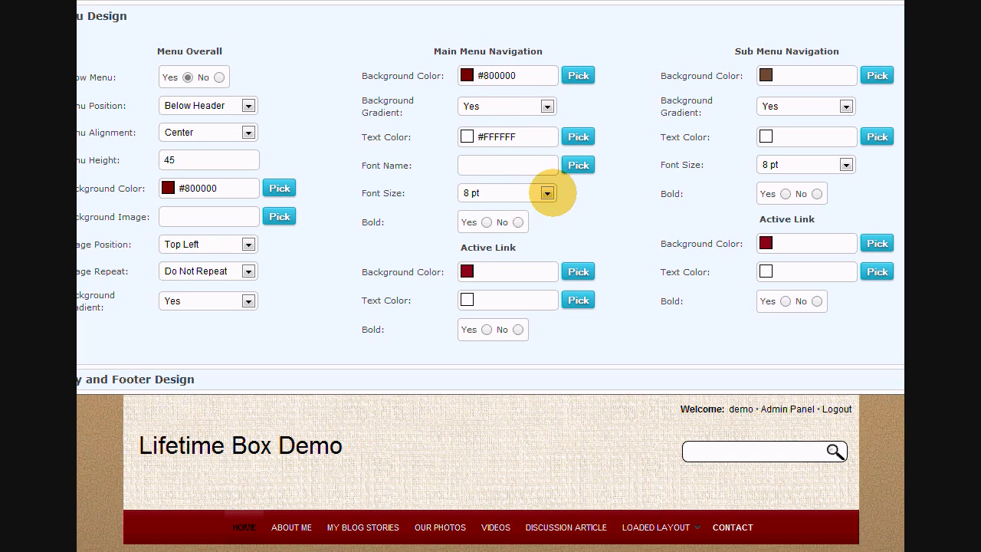
- Format the main menu navigation text in Arial at 10 pt with bold set to No
left_click(578, 164)
left_click(508, 184)
left_click(547, 193)
left_click(506, 223)
left_click(518, 222)
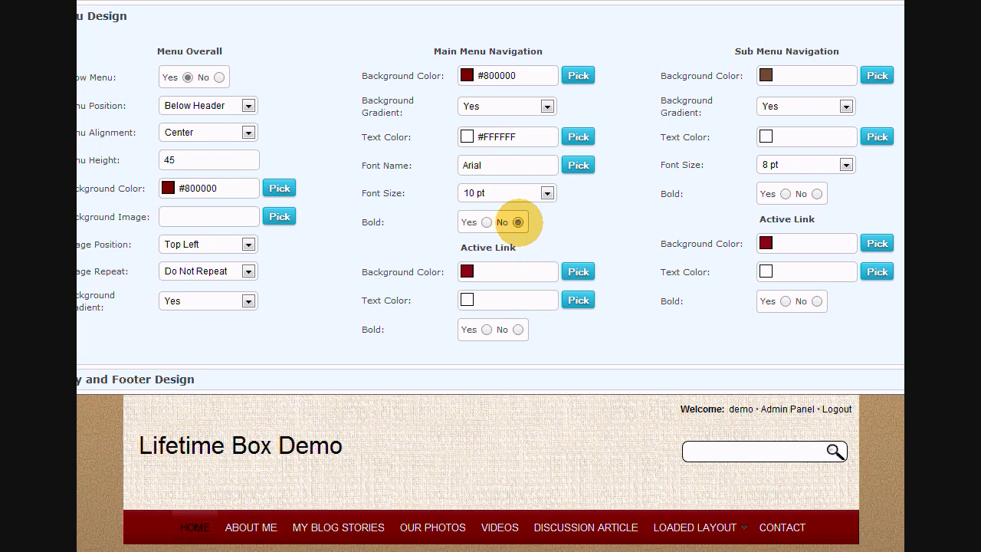
- Give the main menu's active link a white #FFFFFF background and non-bold #800000 text
left_click(578, 272)
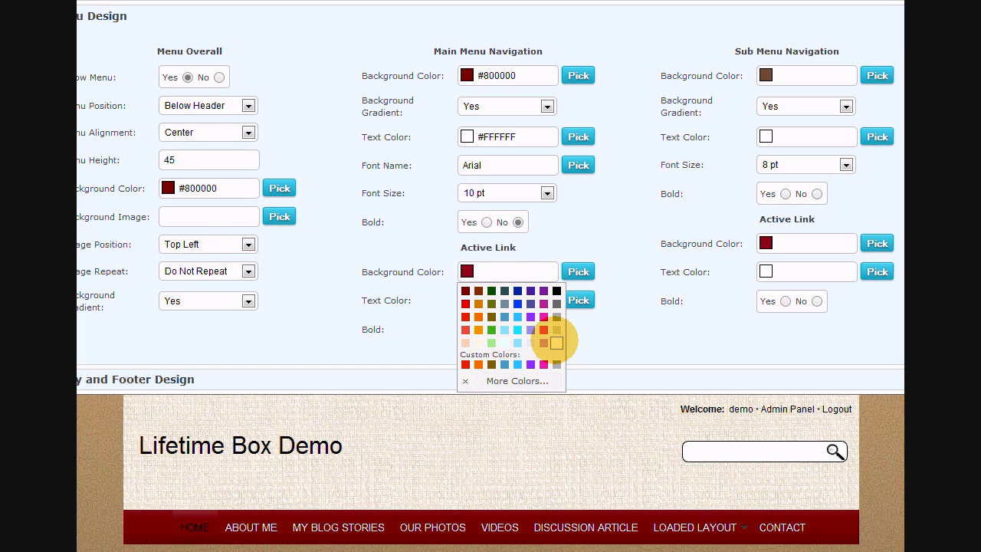
left_click(556, 342)
left_click(578, 300)
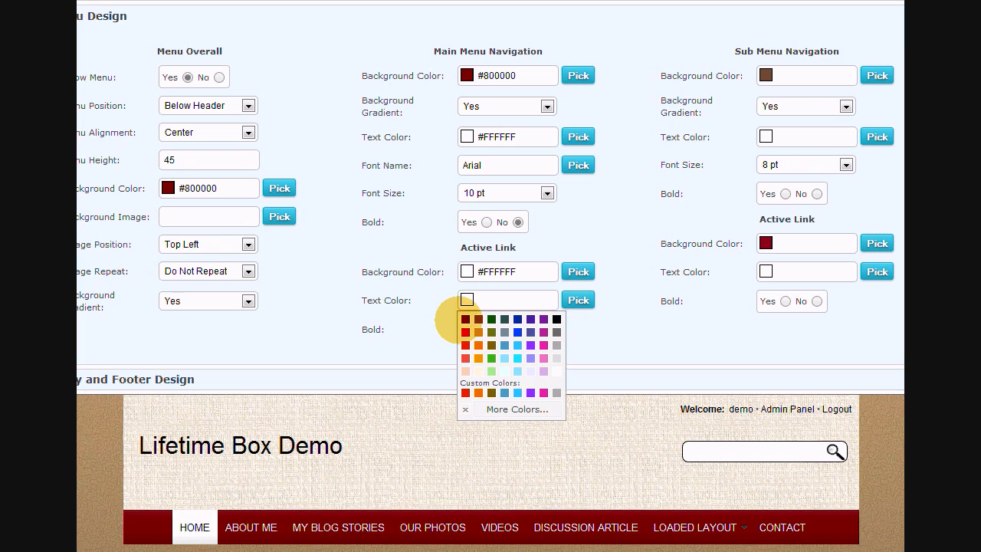
left_click(464, 319)
left_click(518, 329)
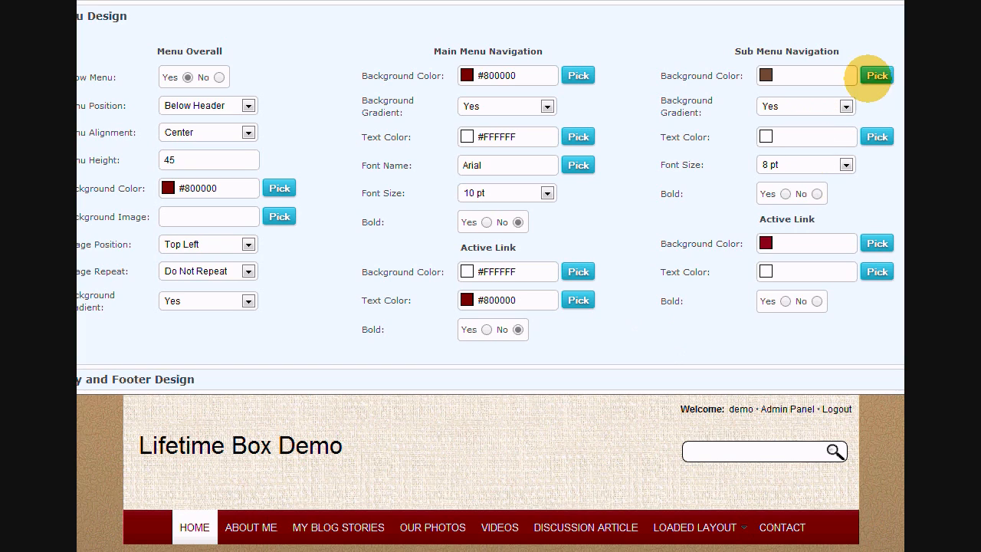
- Set the sub menu navigation's background color to #800000 and its background gradient to No
left_click(877, 75)
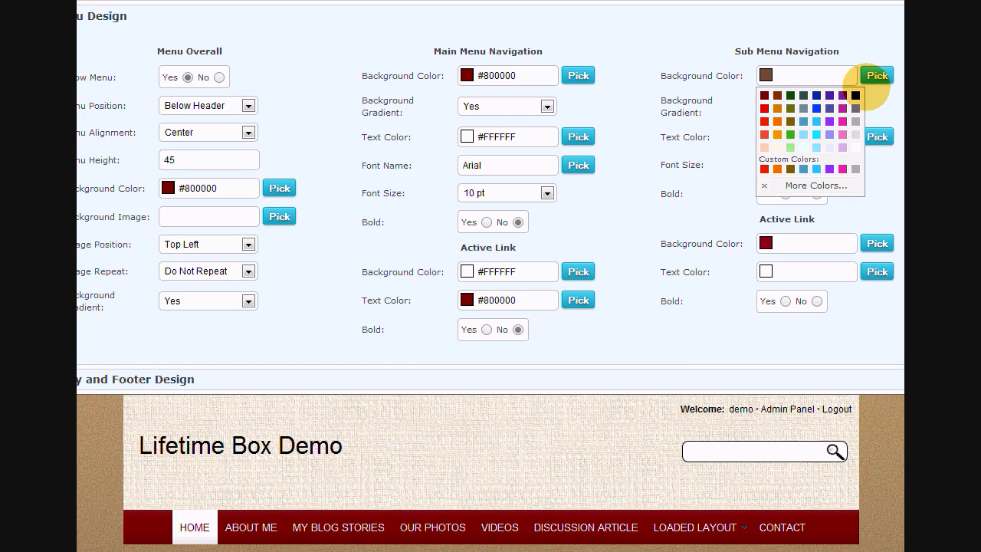
left_click(764, 95)
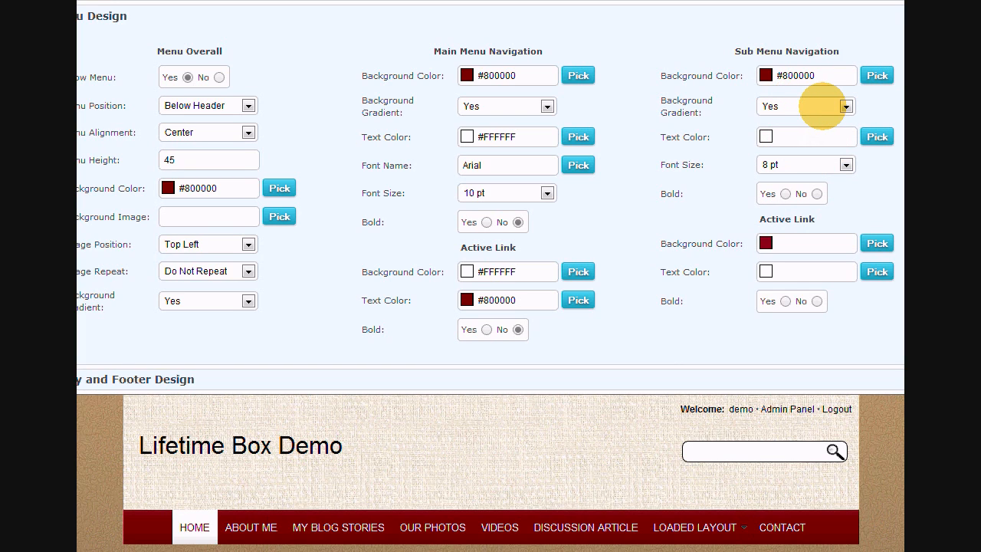
left_click(825, 108)
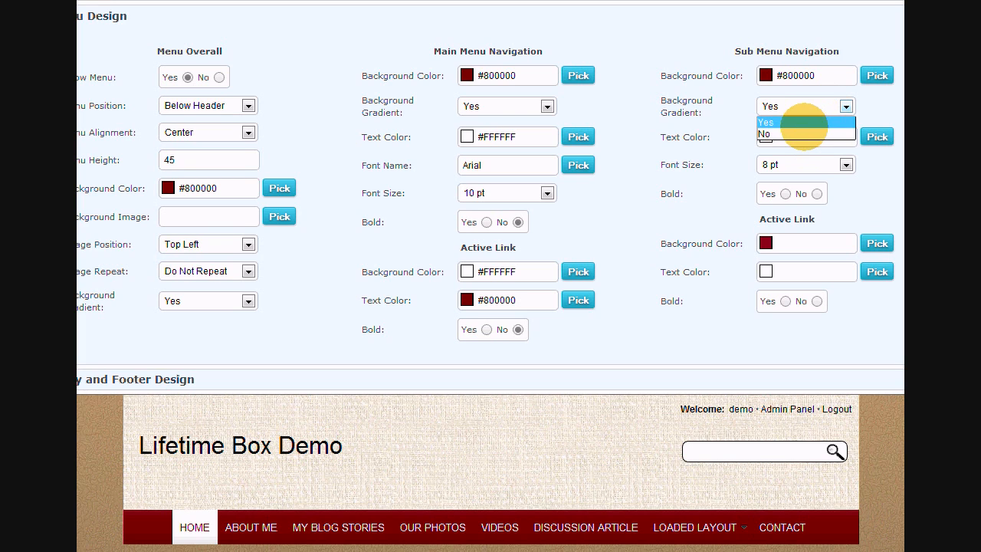
left_click(826, 132)
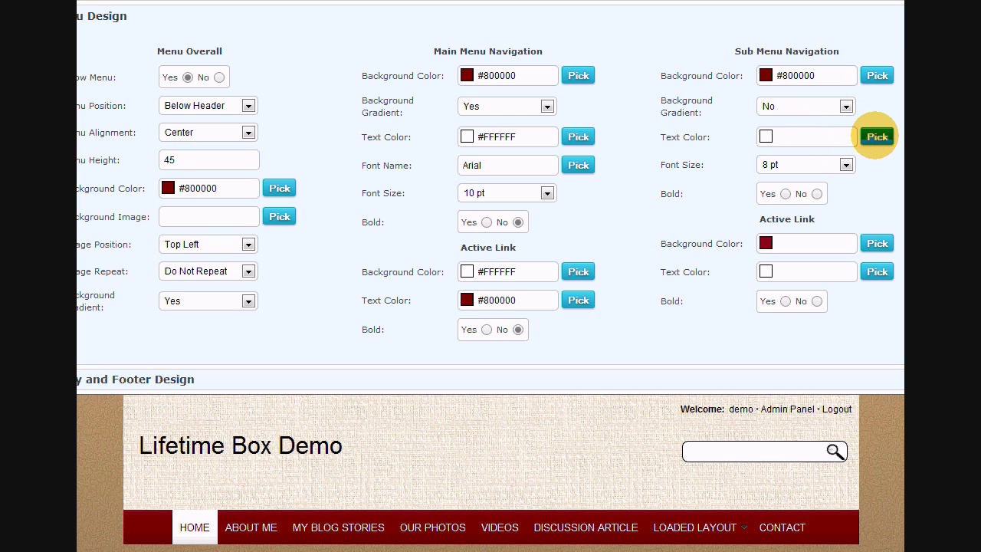
- Set the sub menu navigation's text color to white #FFFFFF with bold set to No
left_click(877, 136)
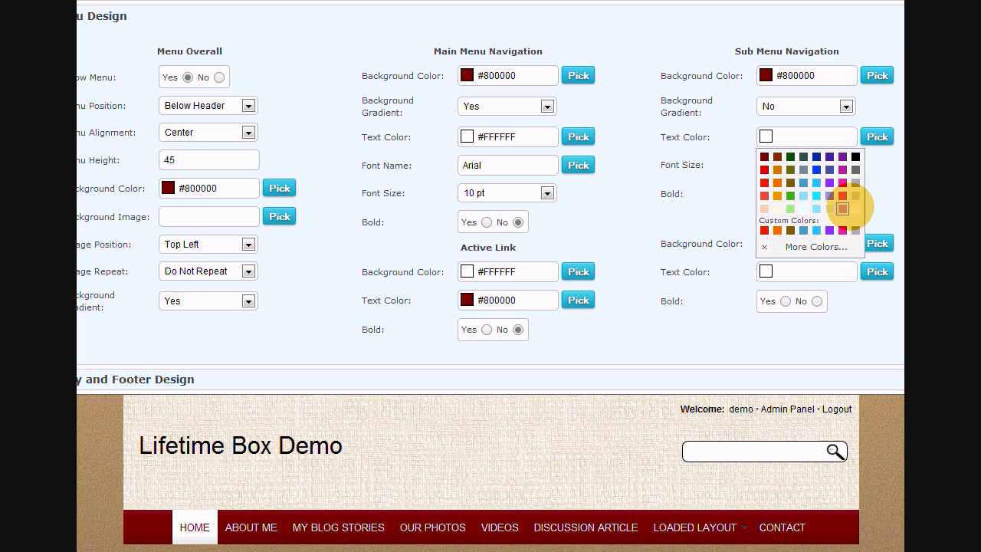
left_click(856, 209)
left_click(818, 194)
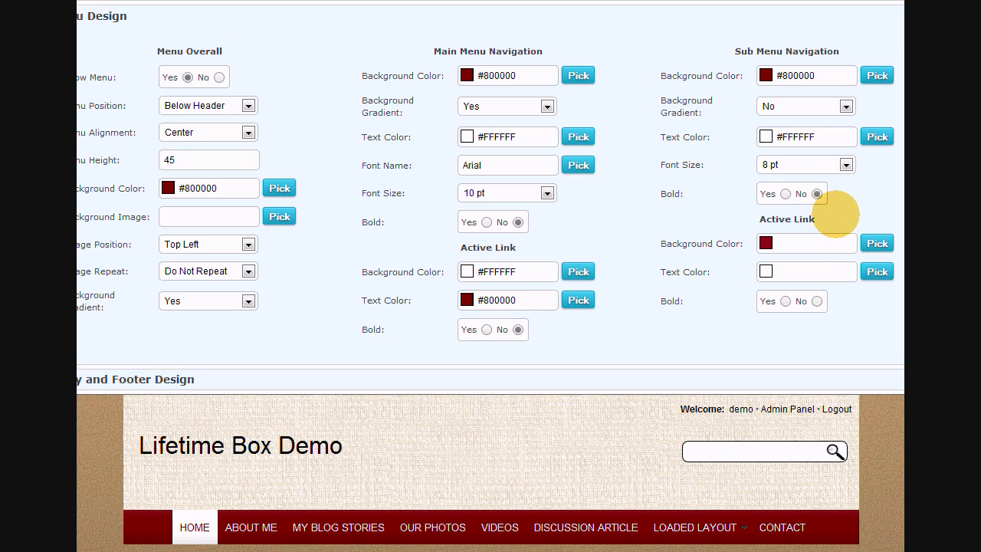
- Give the sub menu's active link a white #FFFFFF background and non-bold #800000 text
left_click(876, 243)
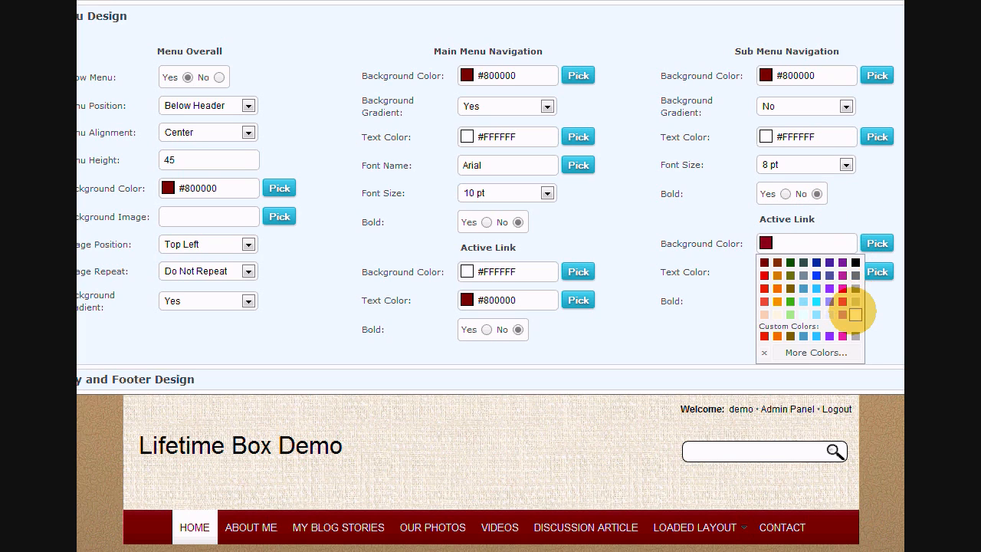
left_click(855, 315)
left_click(877, 271)
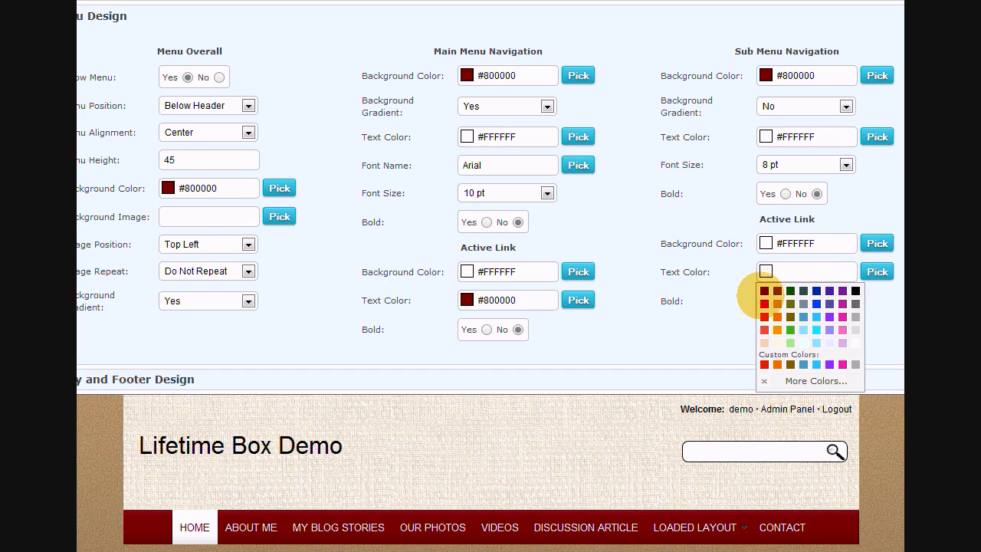
left_click(761, 292)
left_click(817, 301)
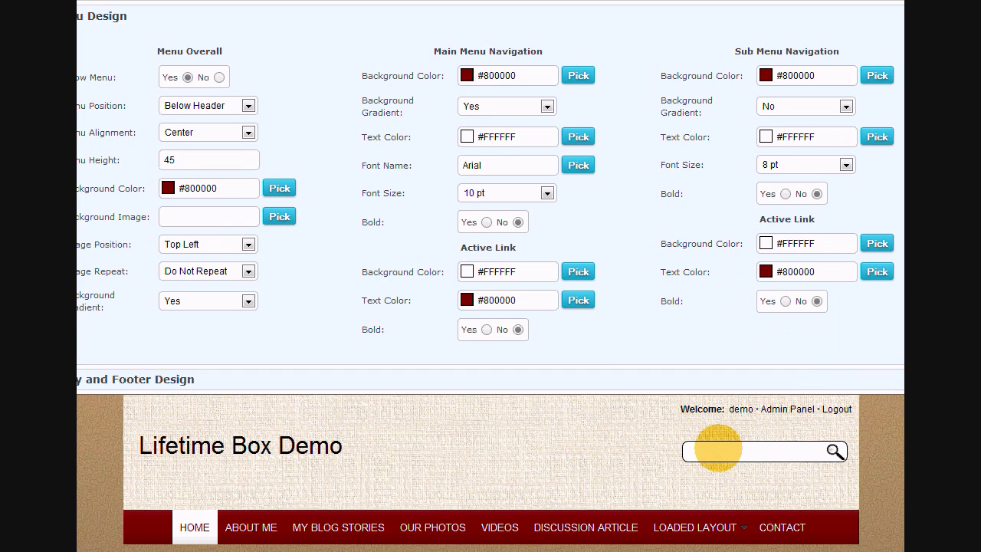
- Open the Body and Footer Design settings and review the menu, body content and footer areas in the page preview
scroll(716, 450, "down", 1)
mouse_move(698, 436)
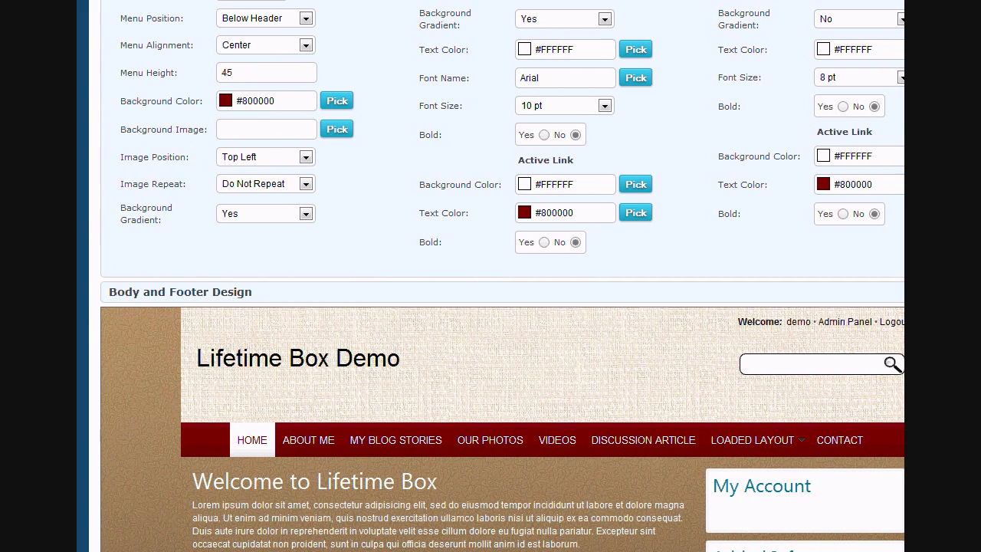
left_click(145, 292)
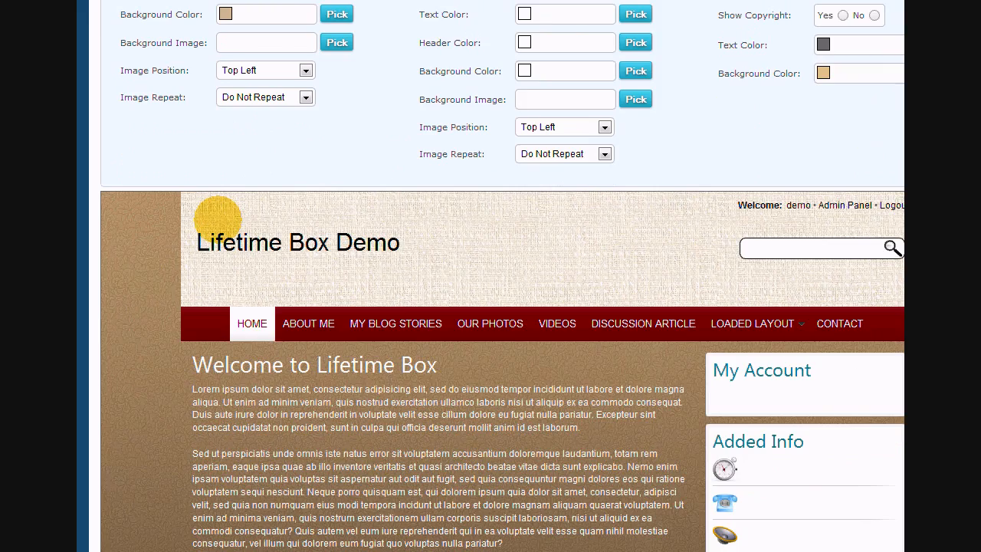
scroll(217, 214, "up", 3)
scroll(881, 232, "down", 3)
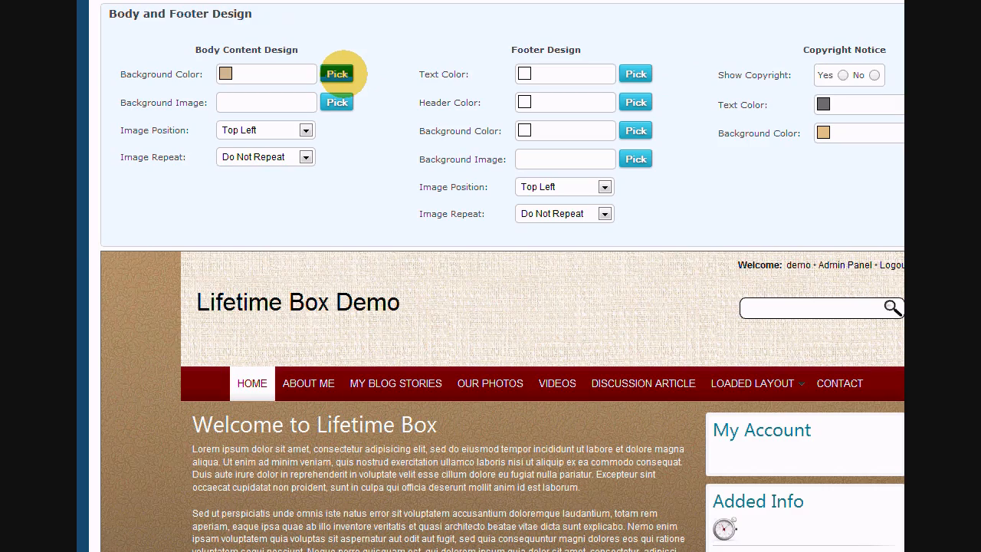
scroll(898, 221, "down", 7)
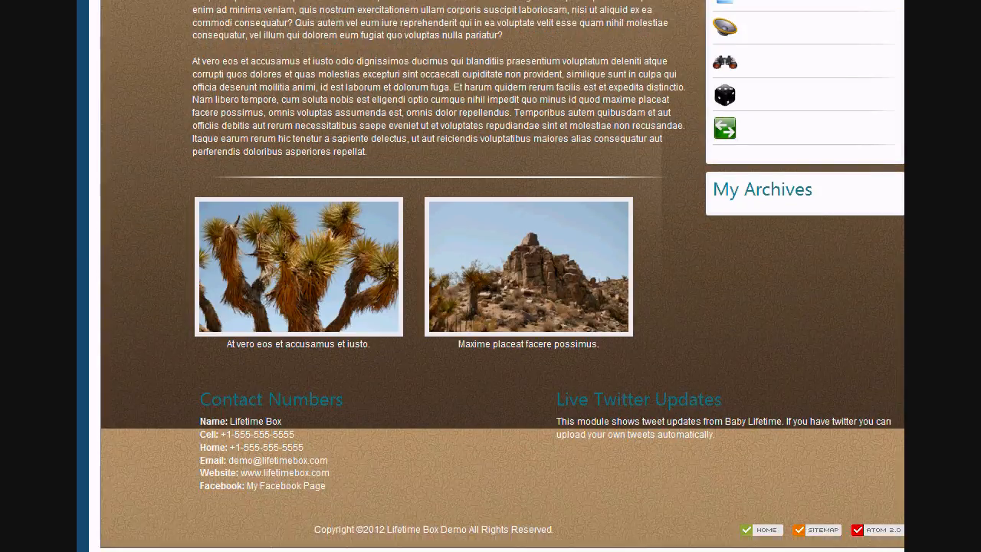
scroll(899, 221, "up", 15)
scroll(899, 221, "down", 2)
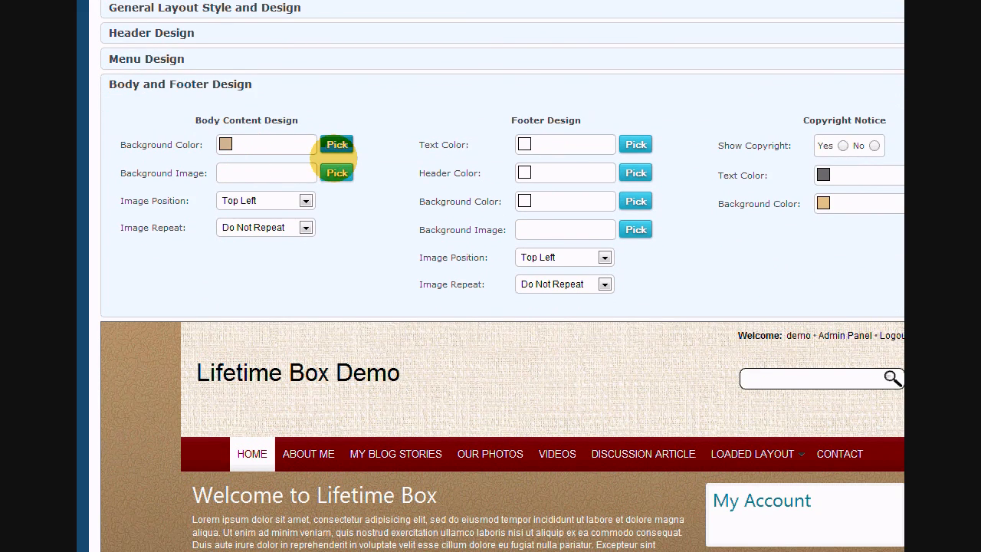
- Set the body content's background color to #8E753C
left_click(337, 144)
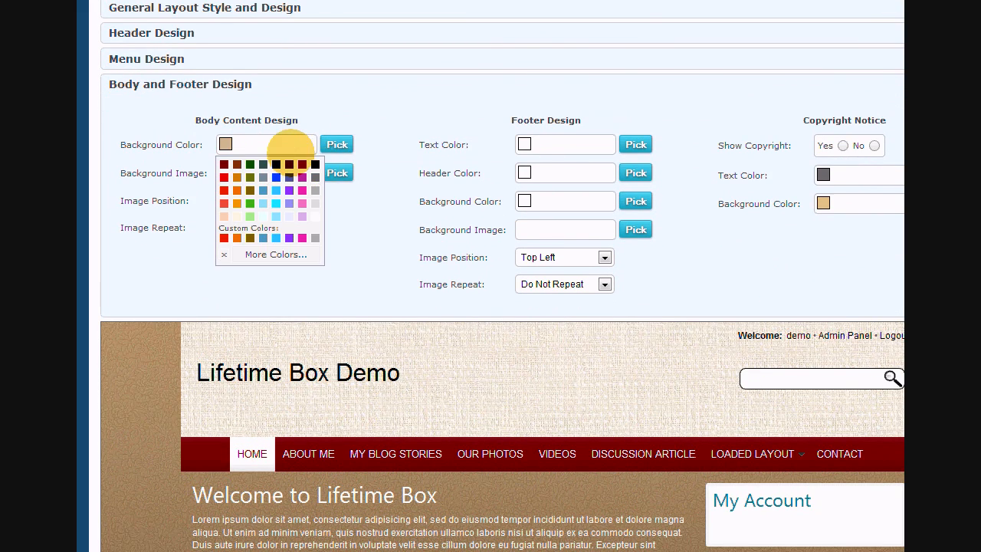
left_click(282, 144)
type("#")
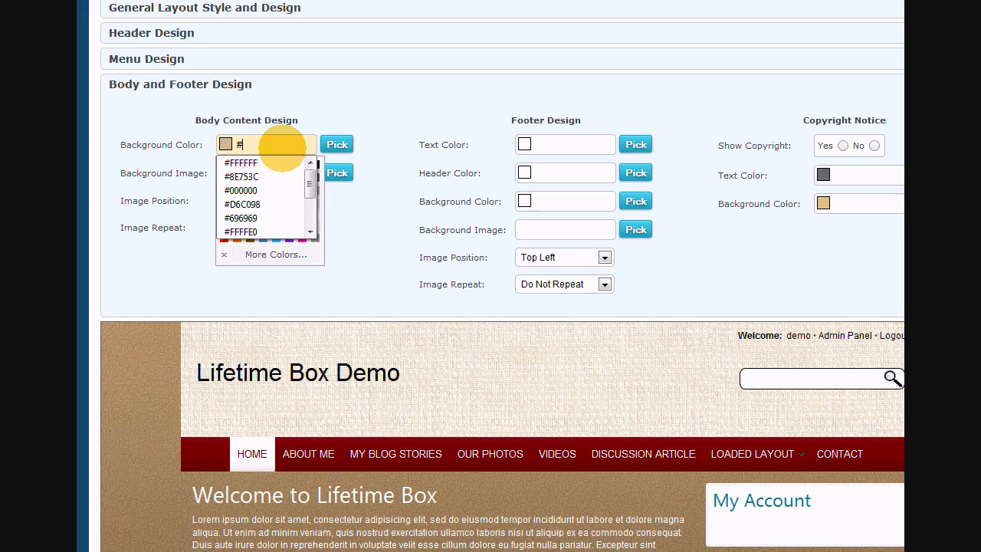
left_click(263, 176)
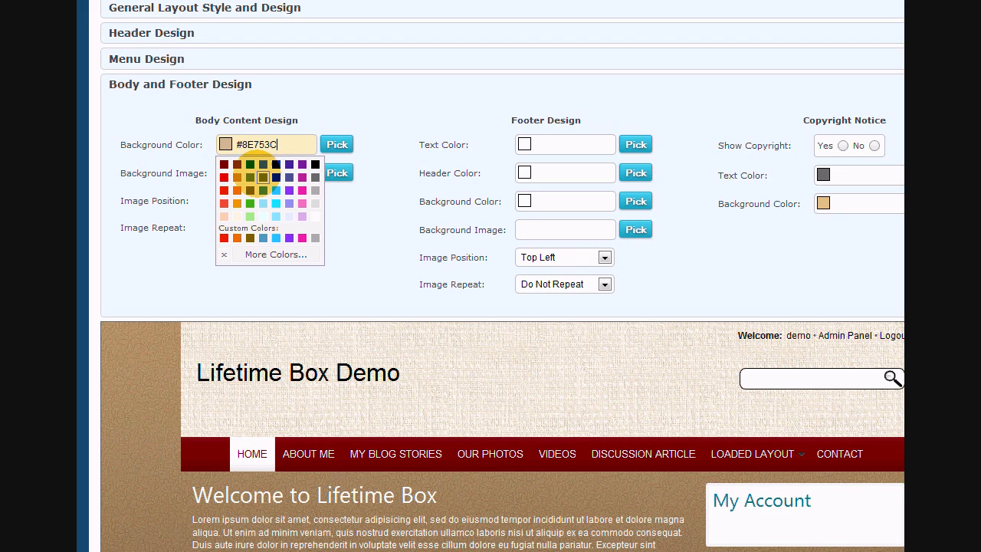
left_click(371, 161)
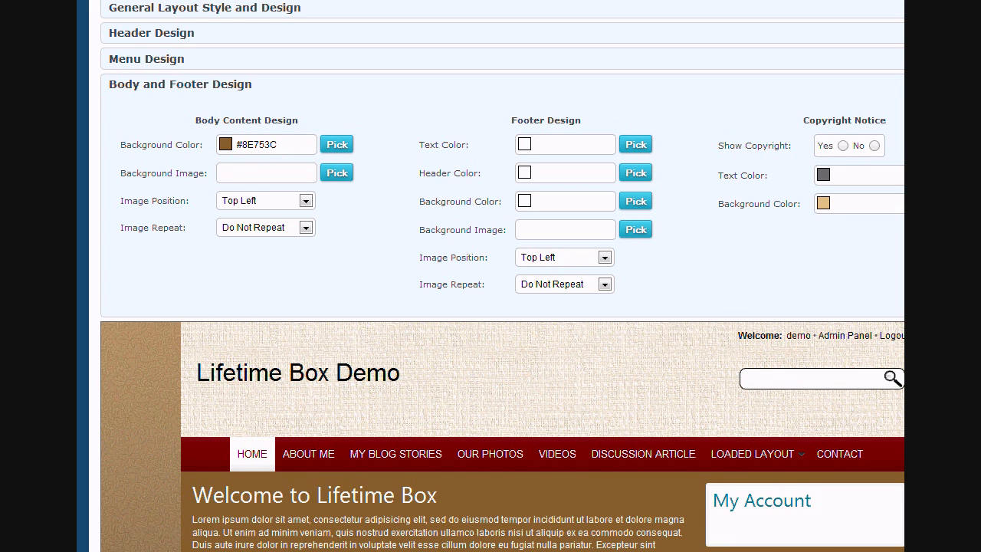
- Set the footer's text and header colors to black #000000 and its background color to #FFFFE0
scroll(694, 536, "down", 2)
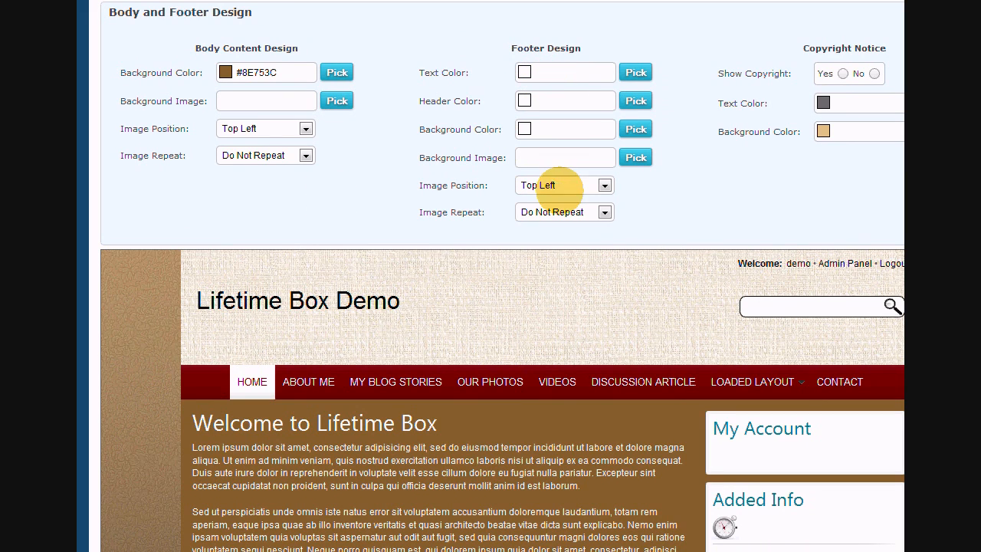
left_click(637, 72)
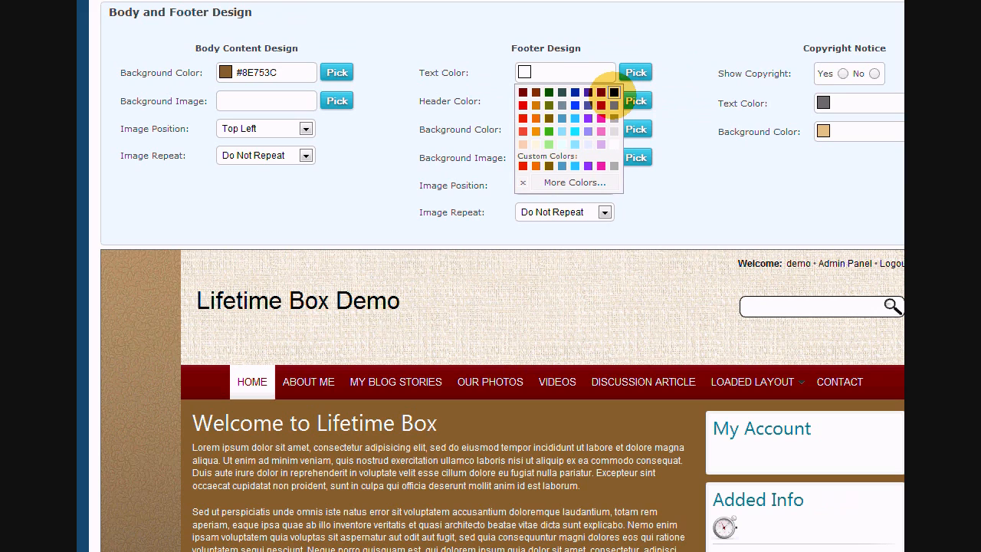
left_click(614, 92)
left_click(635, 100)
left_click(614, 121)
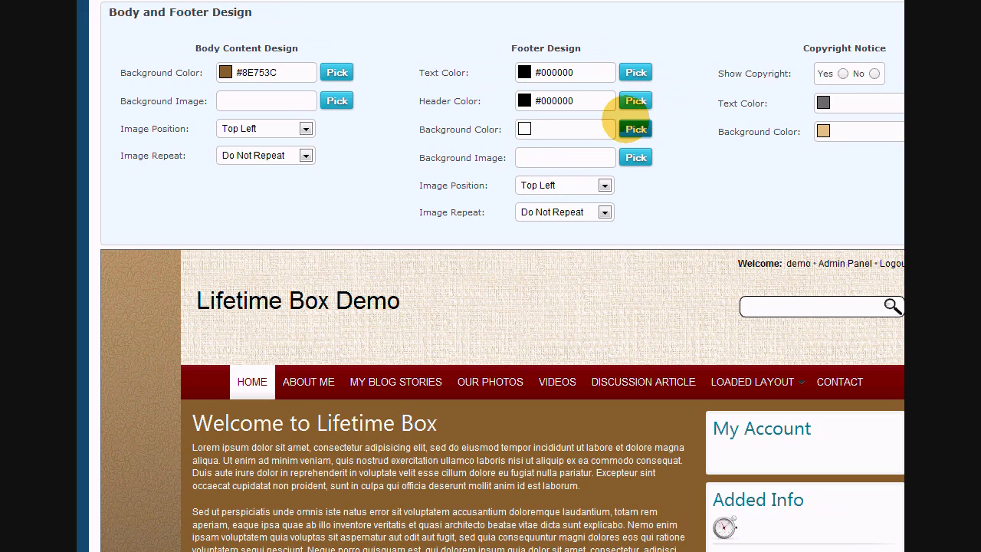
left_click(636, 129)
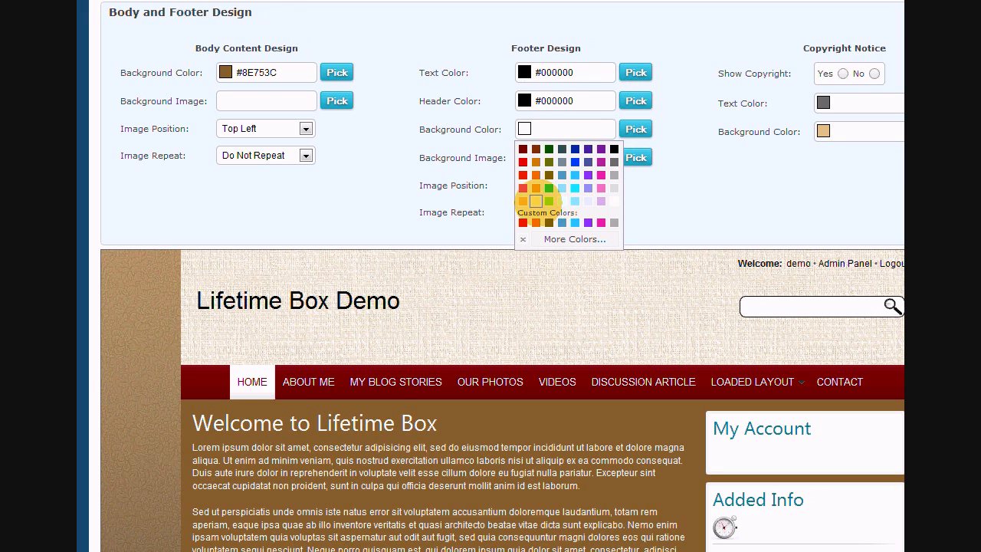
left_click(536, 201)
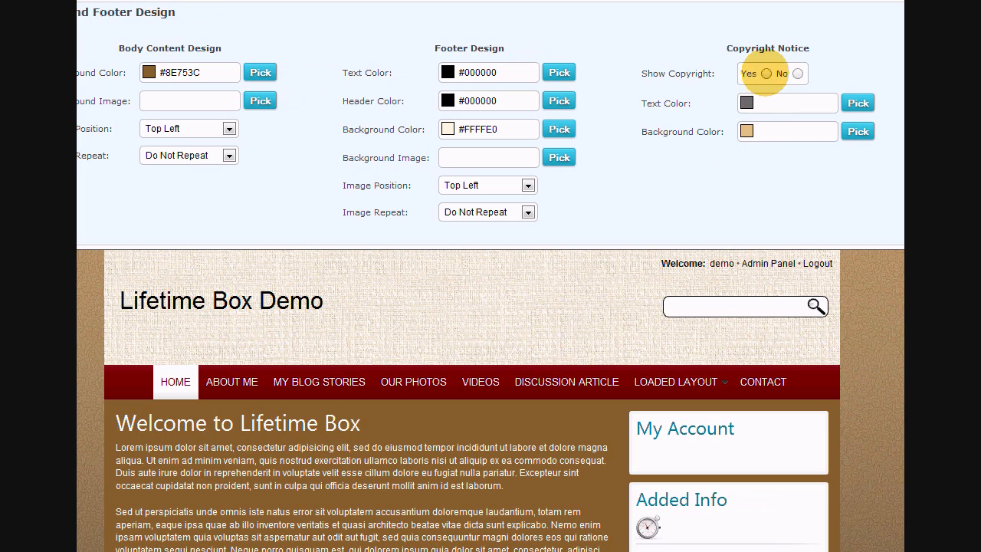
- Show the copyright notice with white #FFFFFF text on a #696969 background
left_click(859, 103)
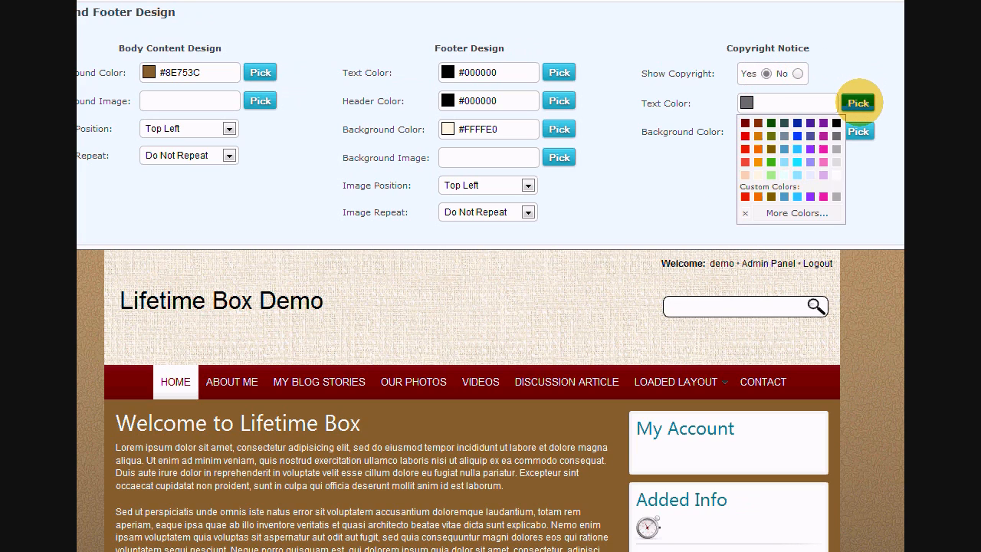
left_click(837, 175)
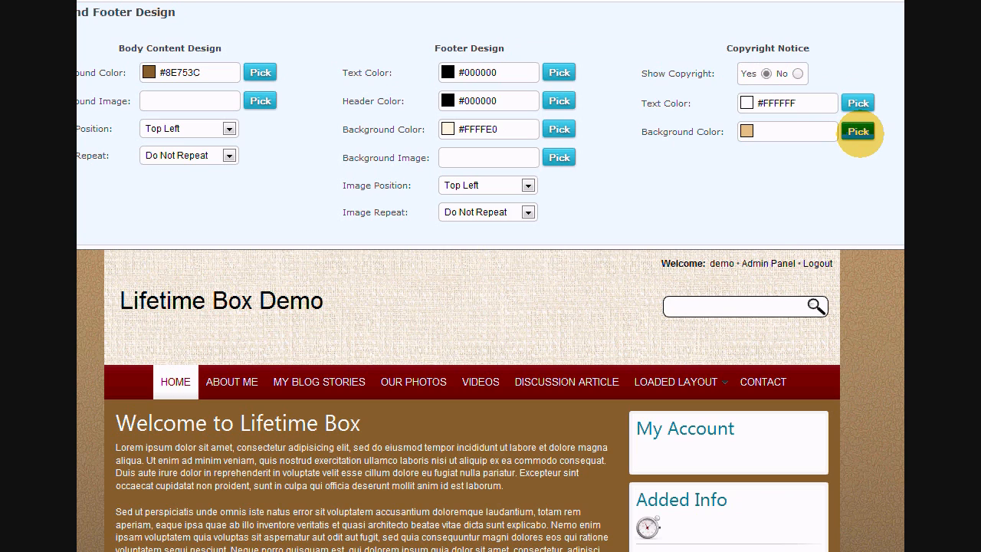
left_click(858, 131)
left_click(837, 164)
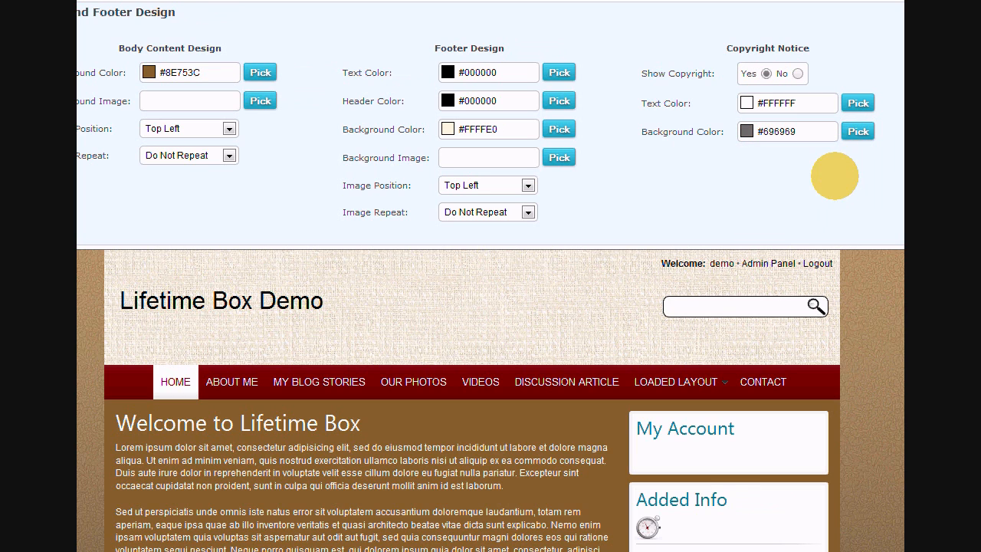
- Check the body, footer and copyright areas in the page preview and save the template design
scroll(708, 486, "down", 1)
scroll(491, 276, "down", 7)
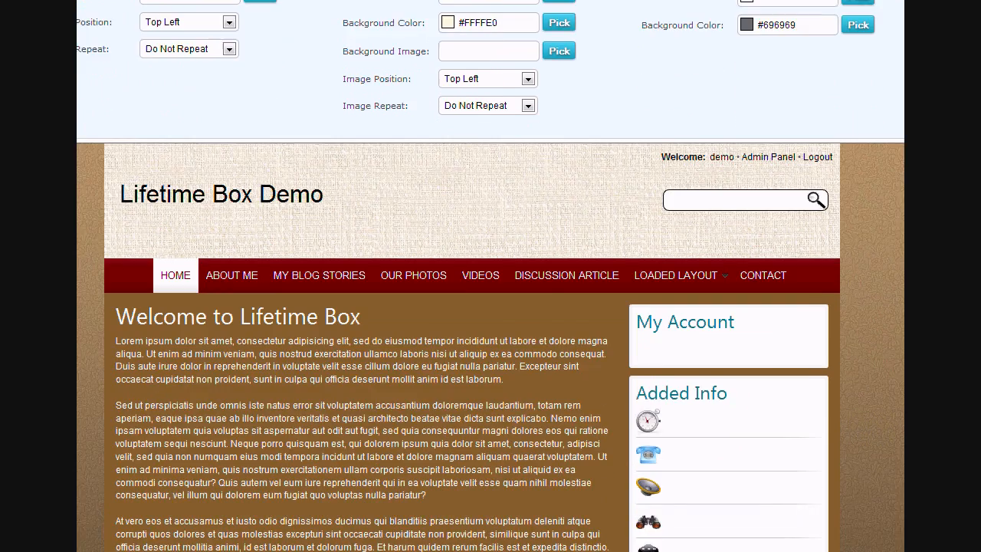
scroll(490, 276, "down", 1)
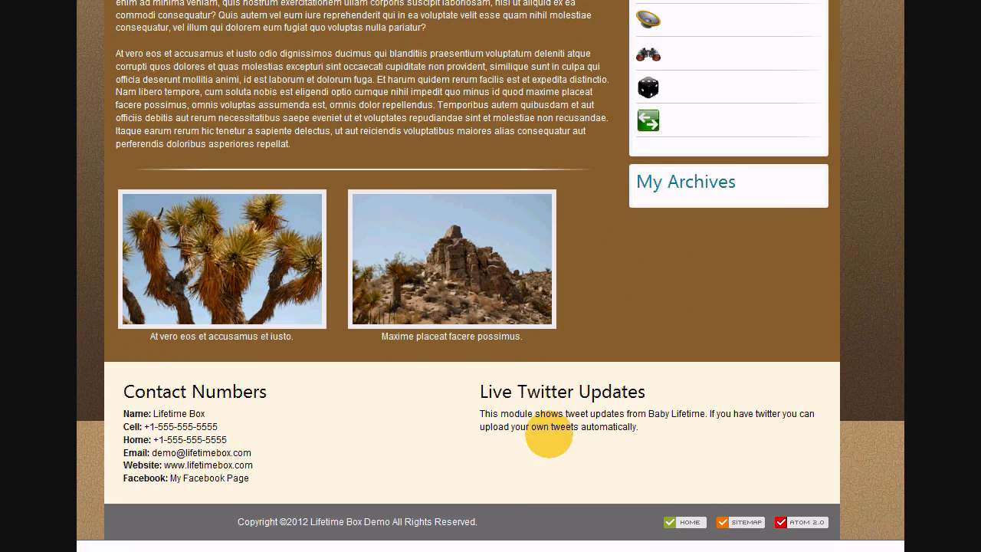
scroll(491, 276, "up", 8)
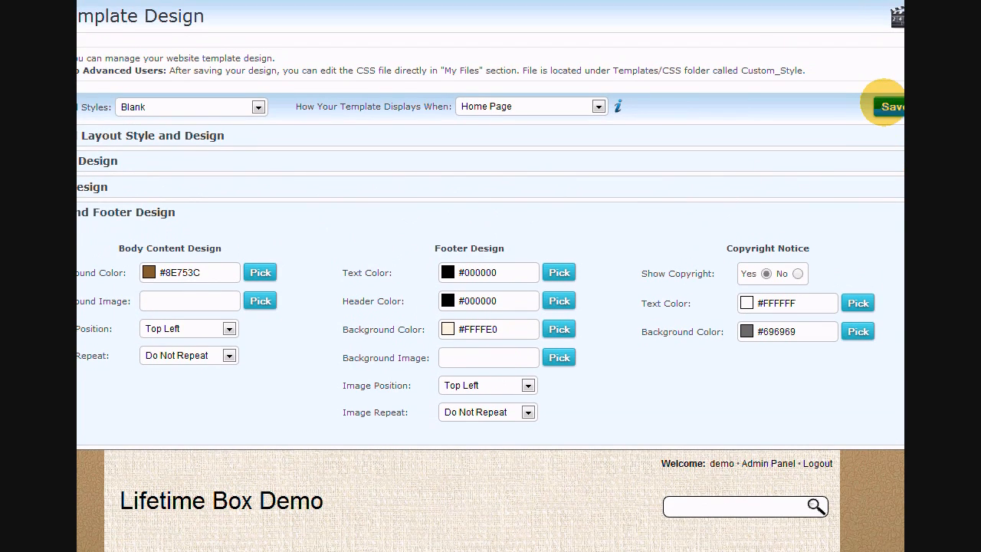
left_click(887, 107)
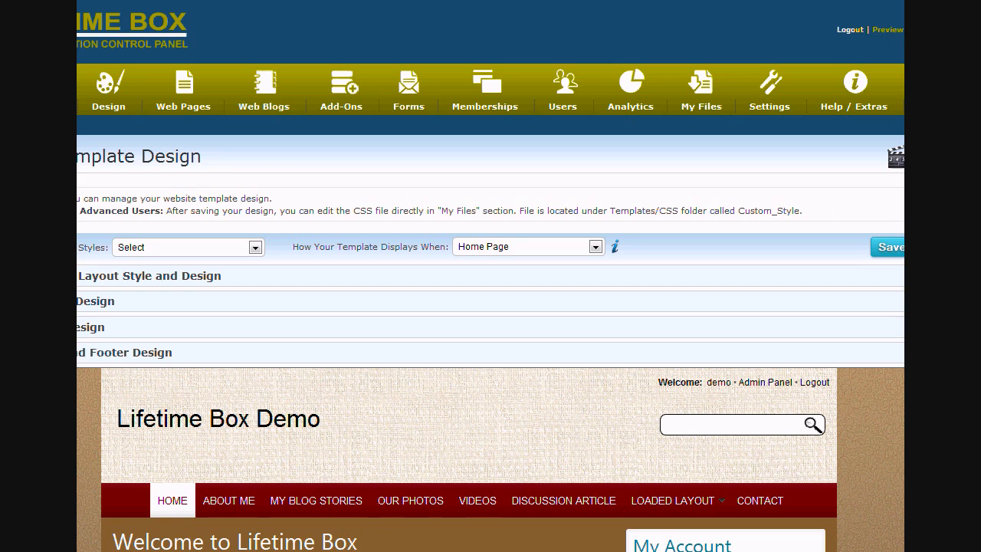
- Preview the website and review the home page from header to footer, plus the About Me and My Blog Stories pages
left_click(877, 29)
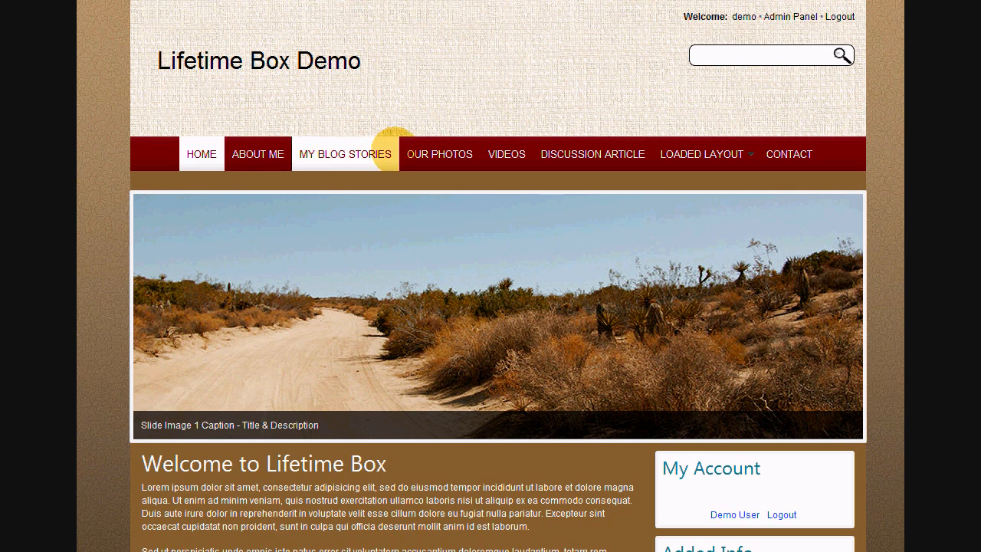
mouse_move(672, 153)
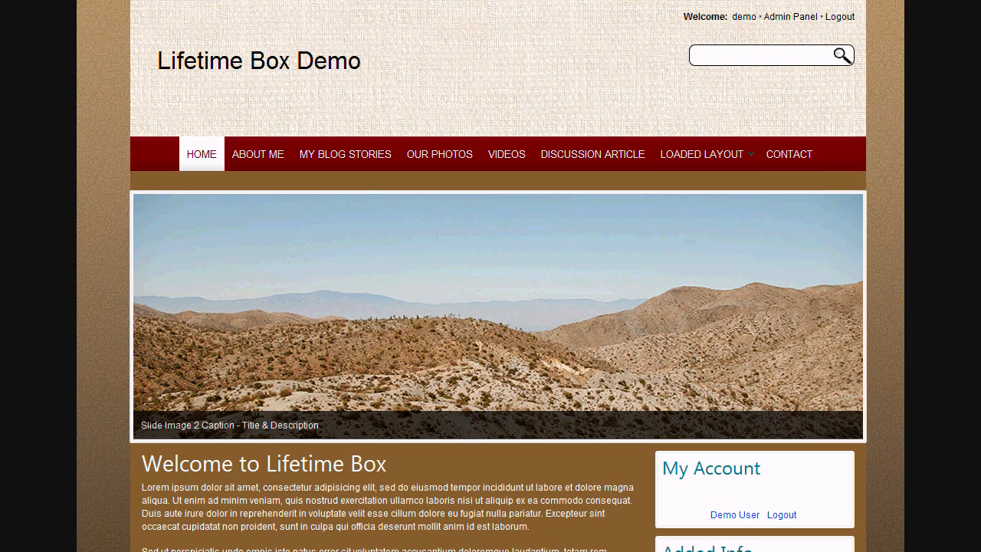
scroll(491, 276, "down", 4)
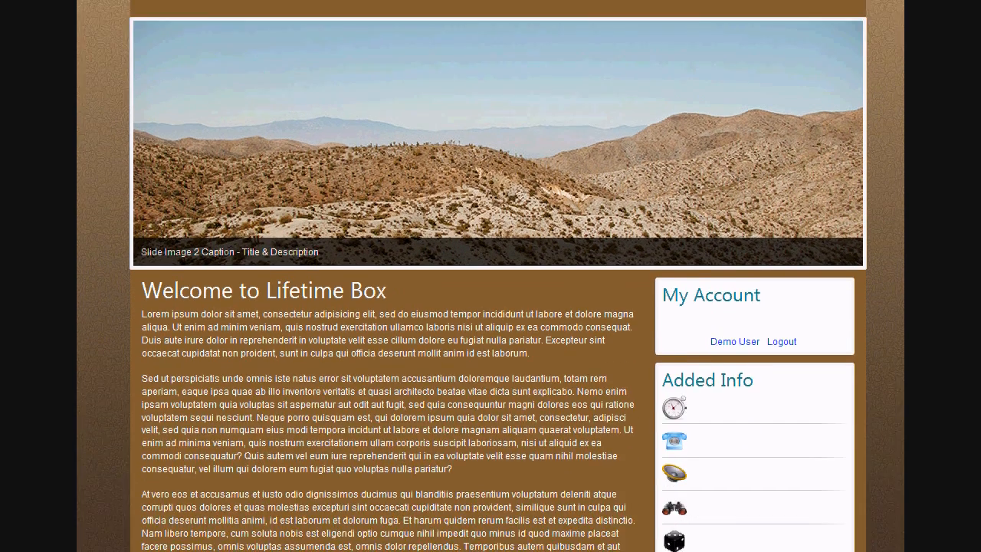
scroll(491, 276, "down", 3)
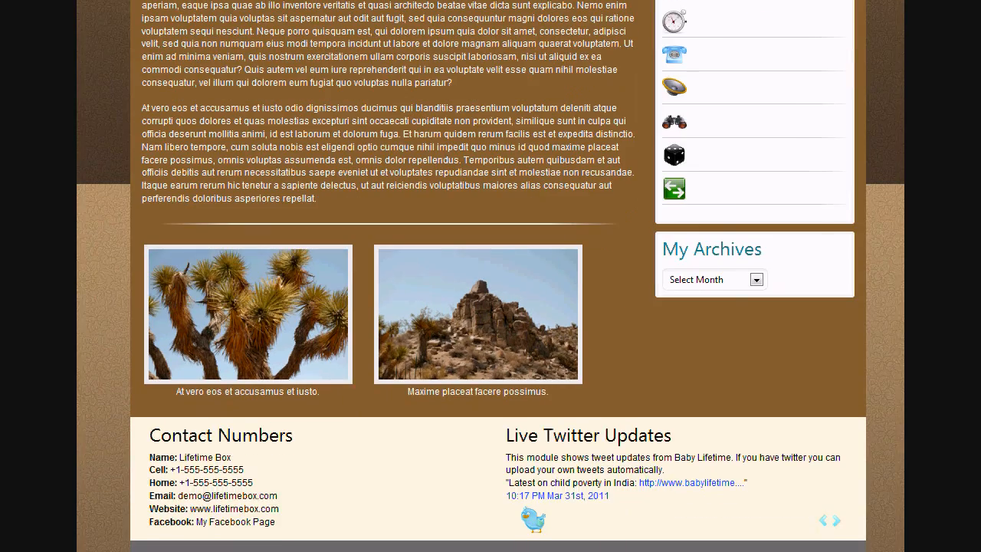
scroll(491, 276, "up", 7)
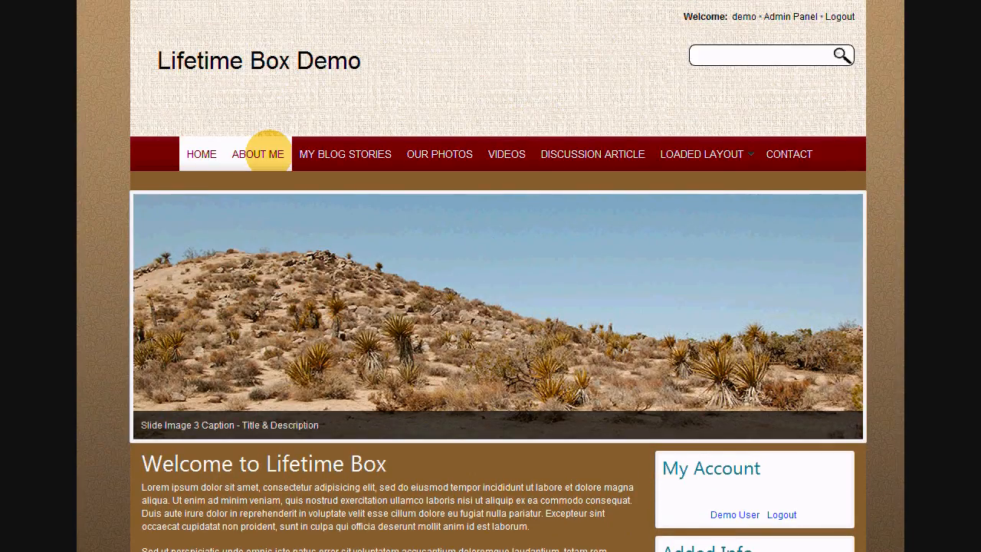
left_click(259, 150)
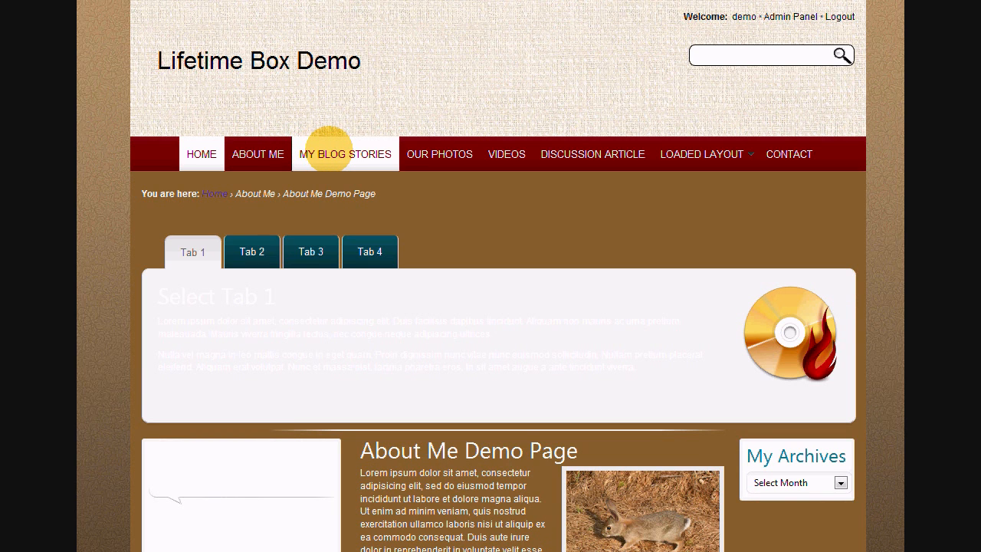
left_click(328, 148)
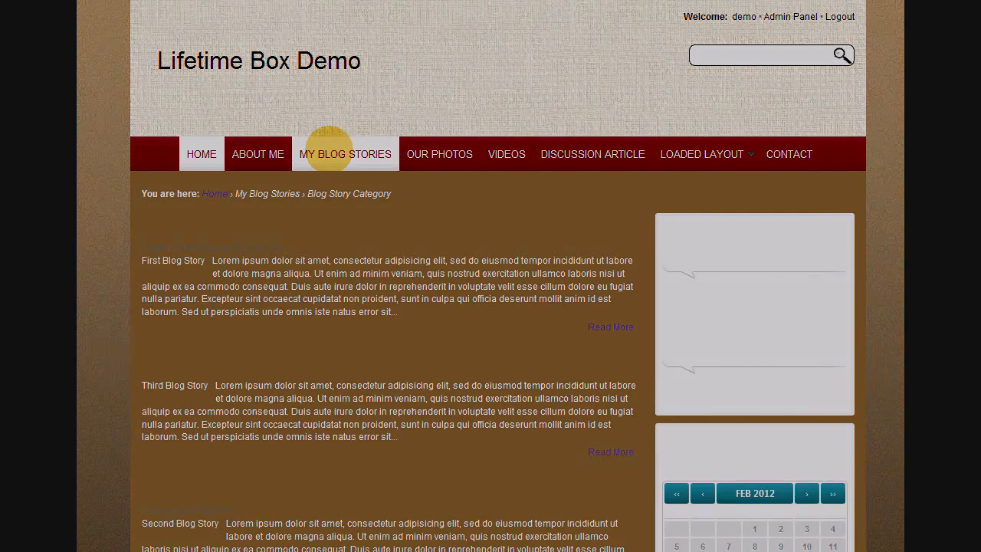